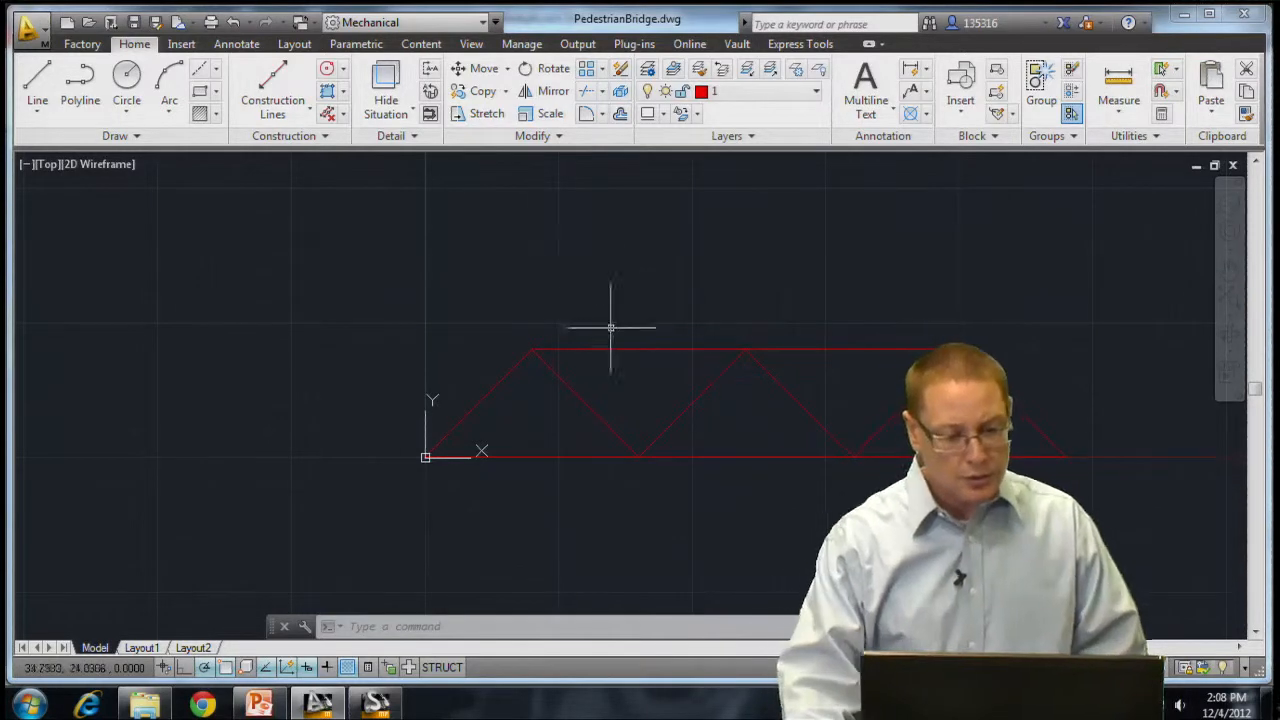
# Switch to Autodesk Simulation Multiphysics and choose the AutoCAD DWG file PedestrianBridge.dwg for opening
pyautogui.click(376, 705)
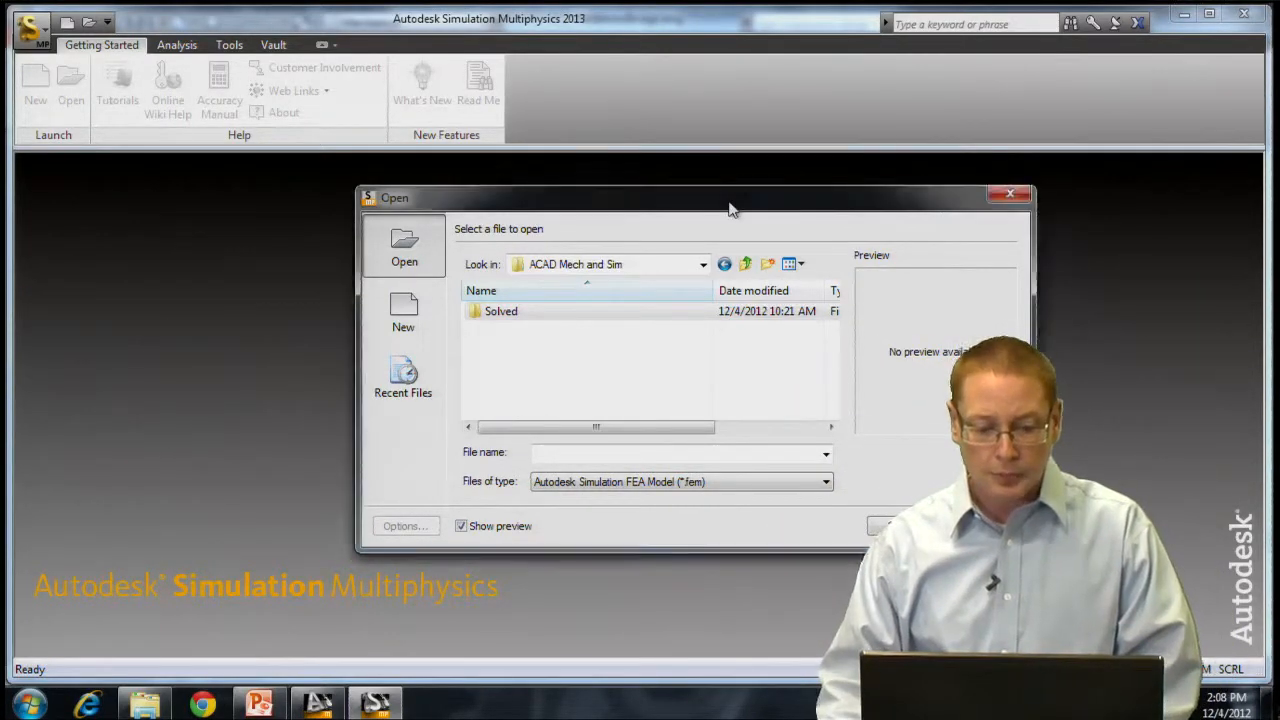
pyautogui.moveTo(731, 203); pyautogui.dragTo(643, 130)
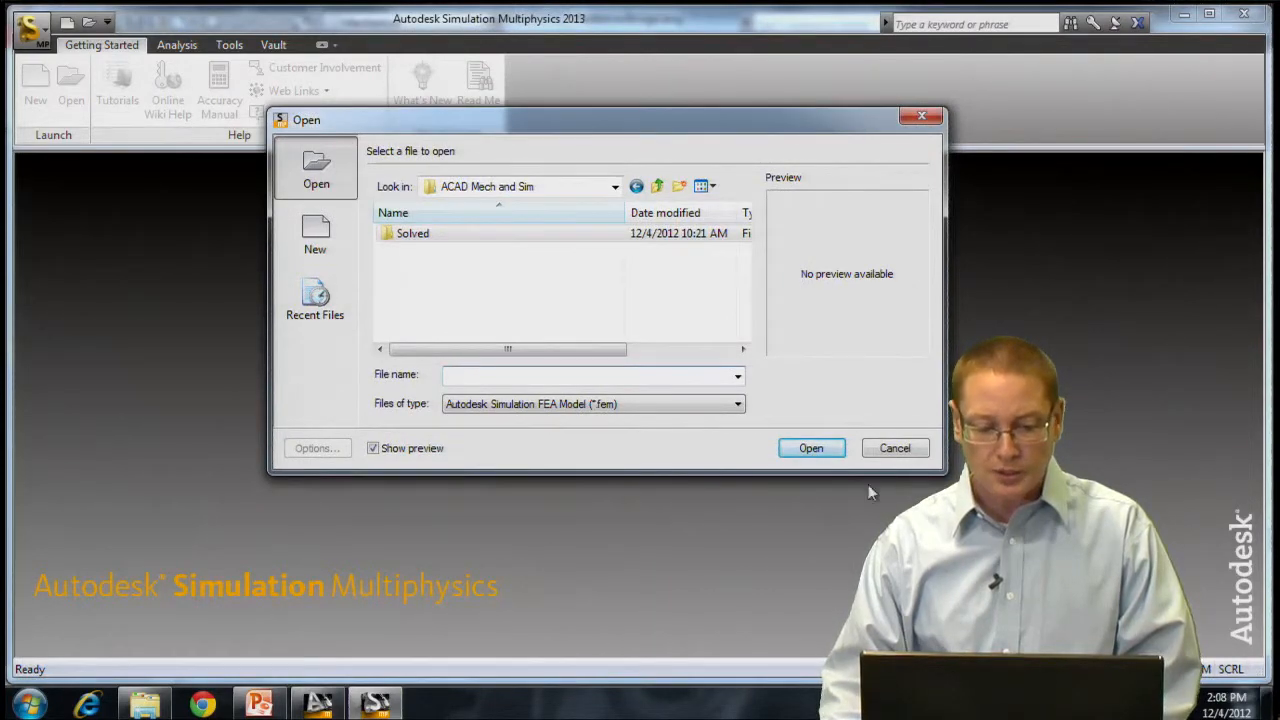
pyautogui.click(686, 408)
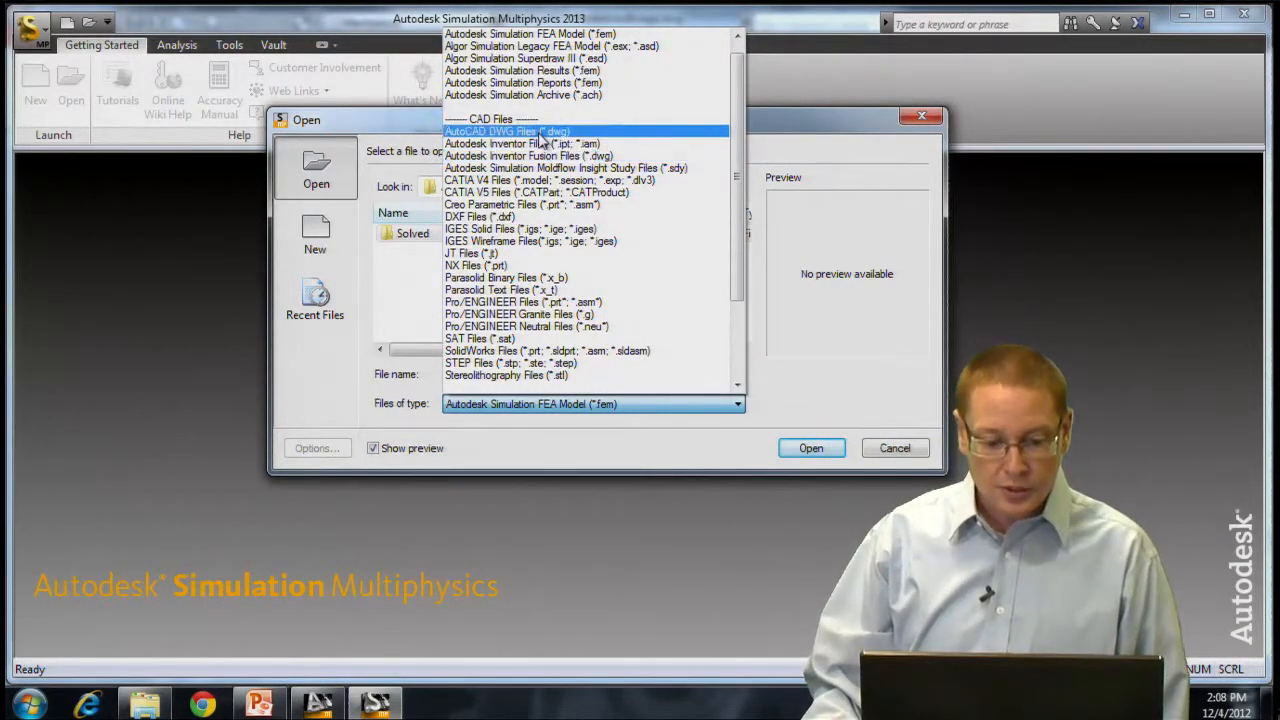
pyautogui.click(541, 132)
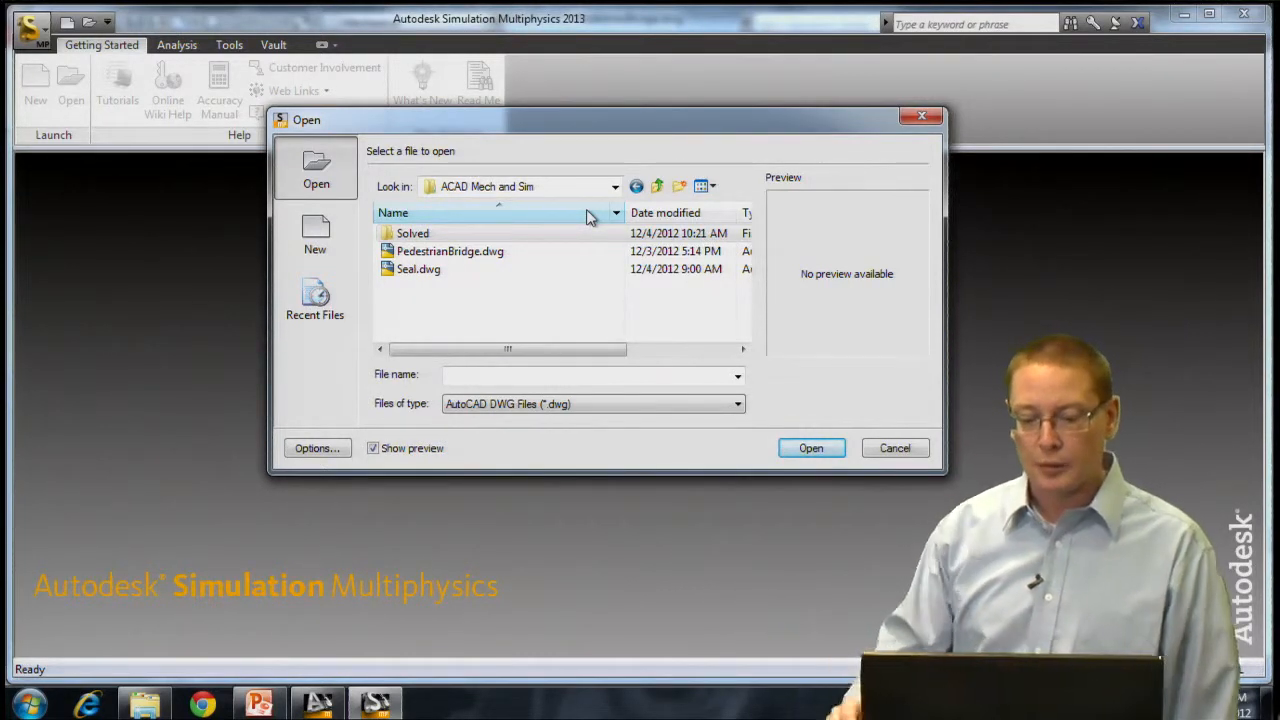
pyautogui.click(501, 258)
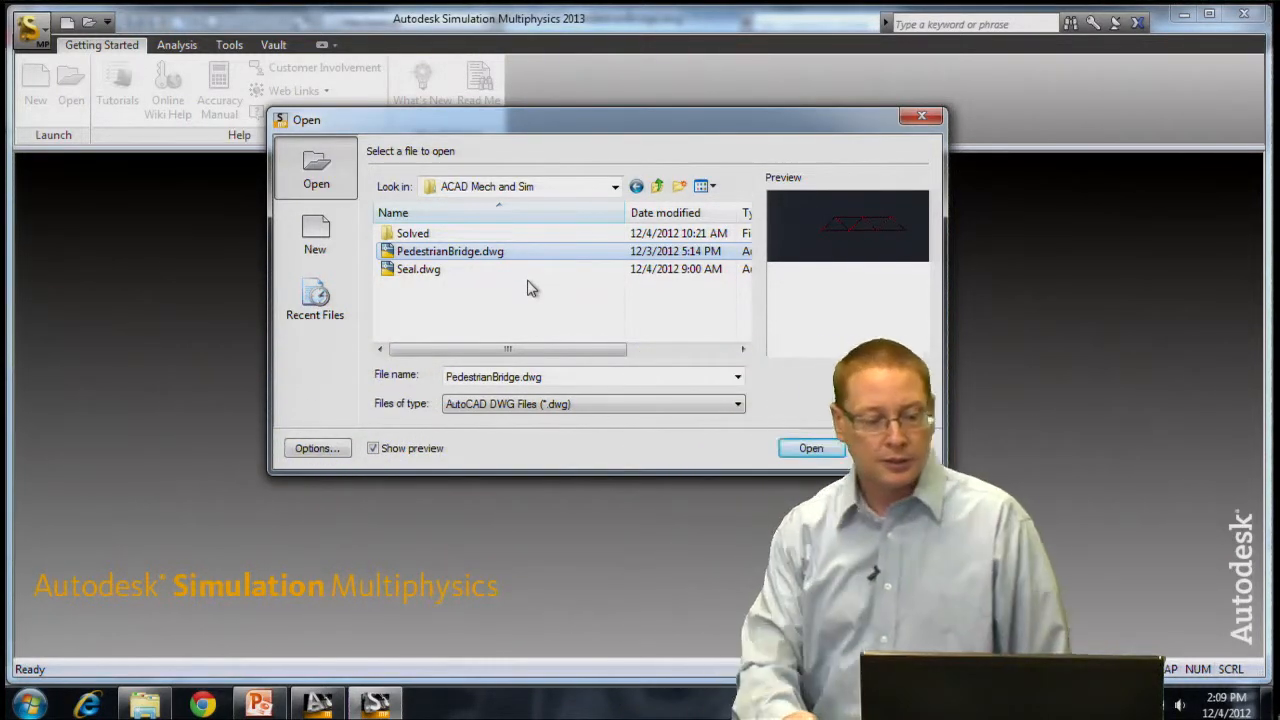
# Accept the wireframe import options for a 2-D drawing in the XY plane and open the file in English (in) units
pyautogui.click(316, 449)
pyautogui.moveTo(487, 145); pyautogui.dragTo(603, 155)
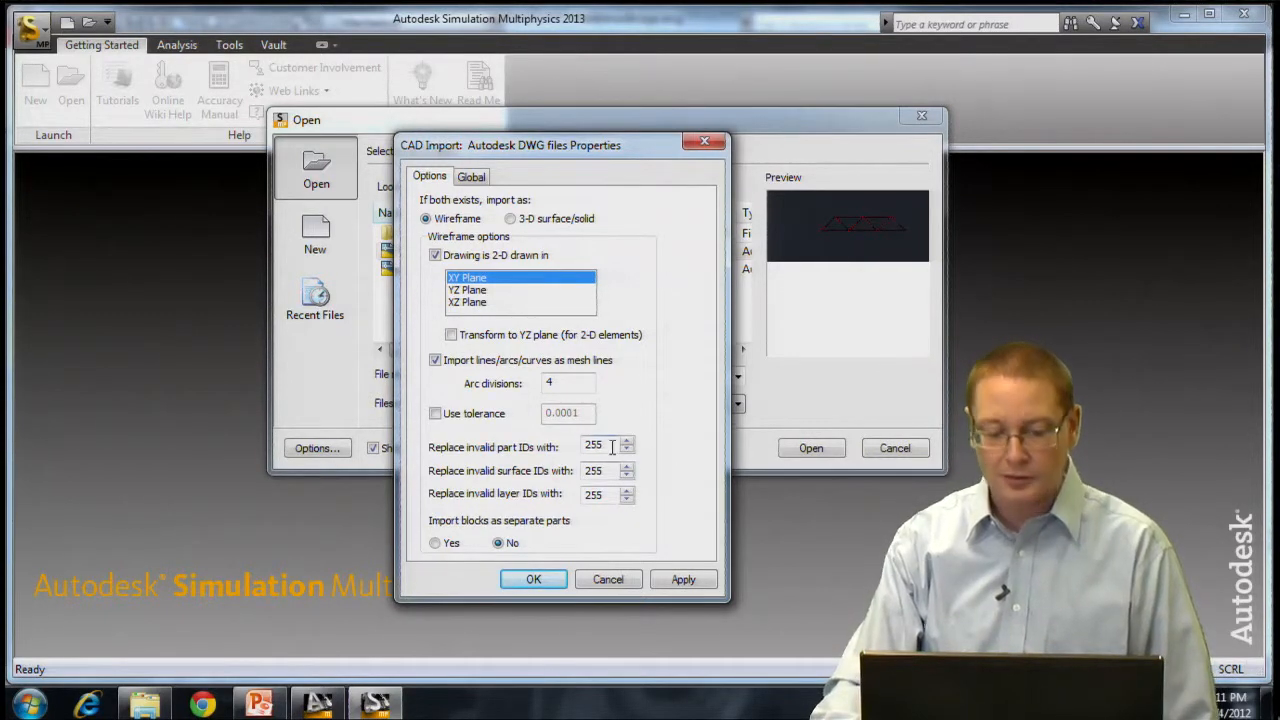
pyautogui.click(534, 580)
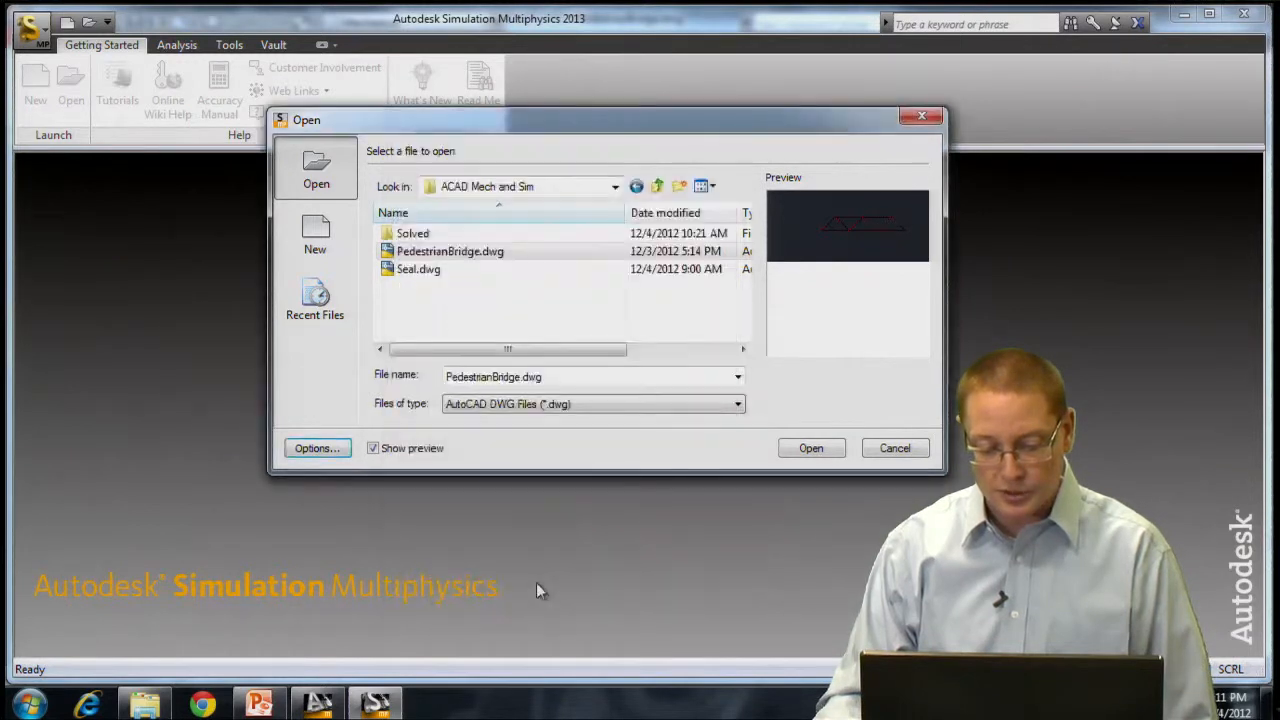
pyautogui.click(812, 450)
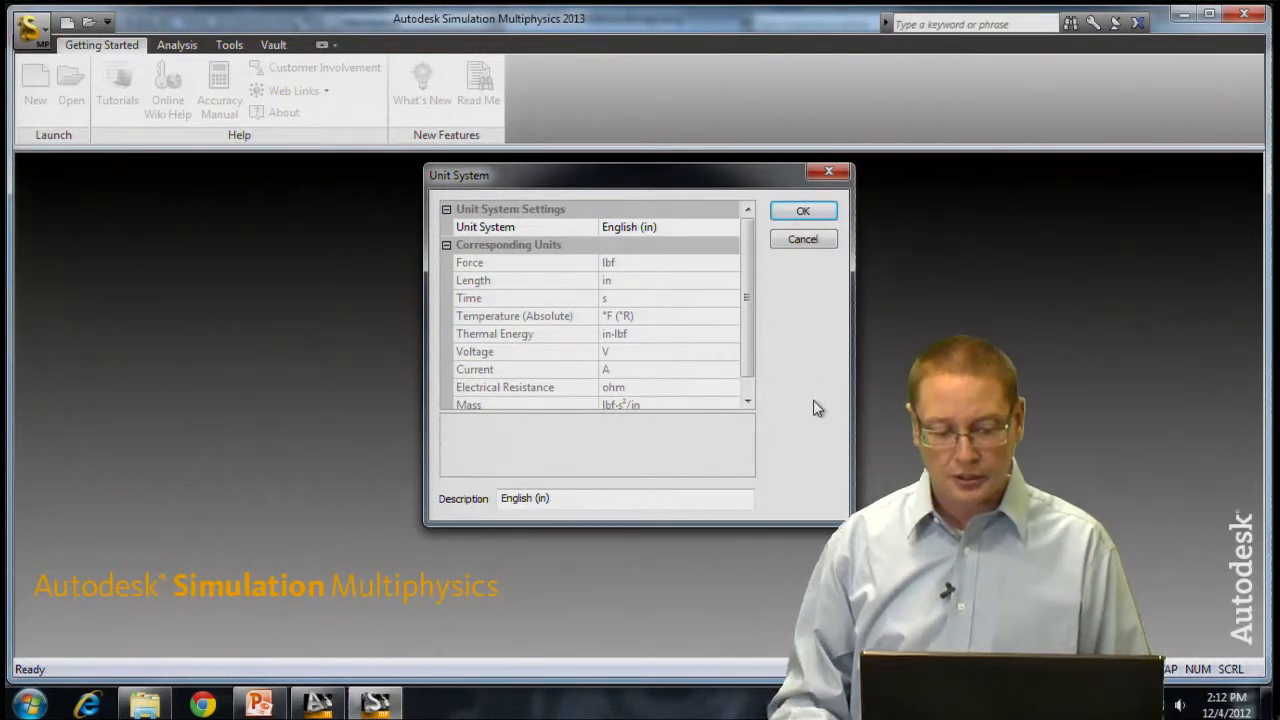
pyautogui.click(816, 215)
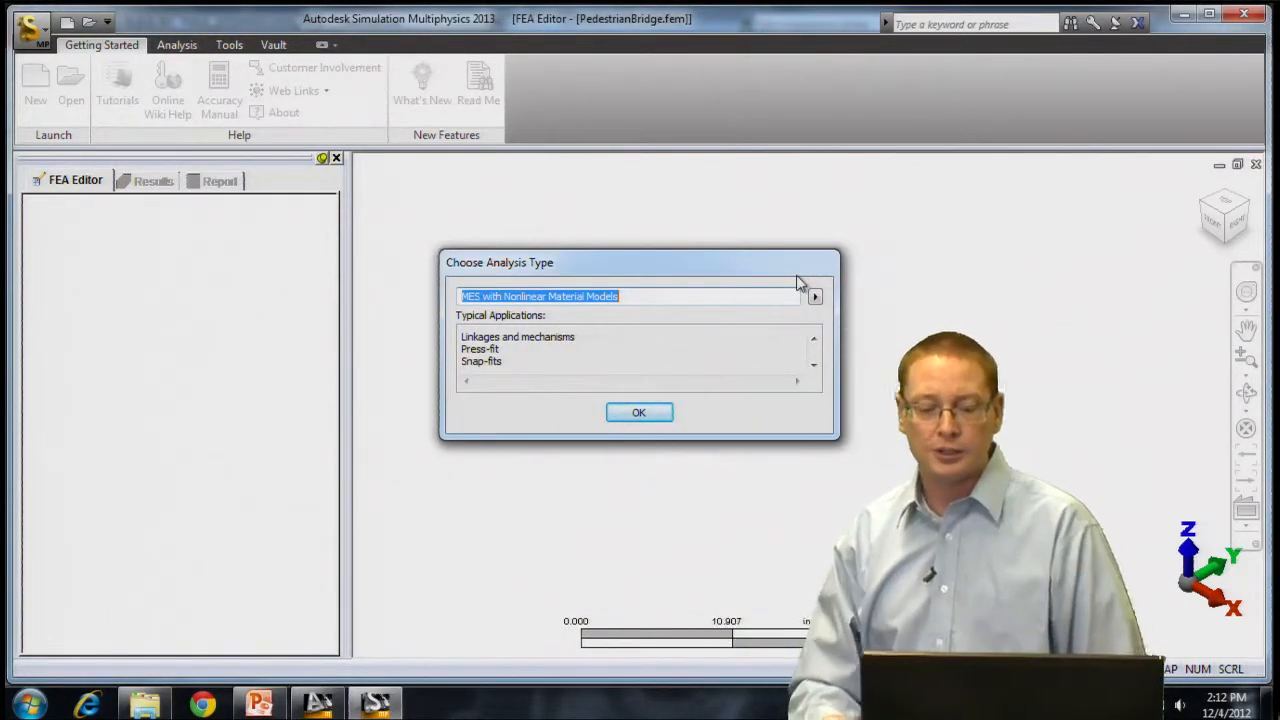
# Set the analysis type to the linear Static Stress with Linear Material Models
pyautogui.click(815, 296)
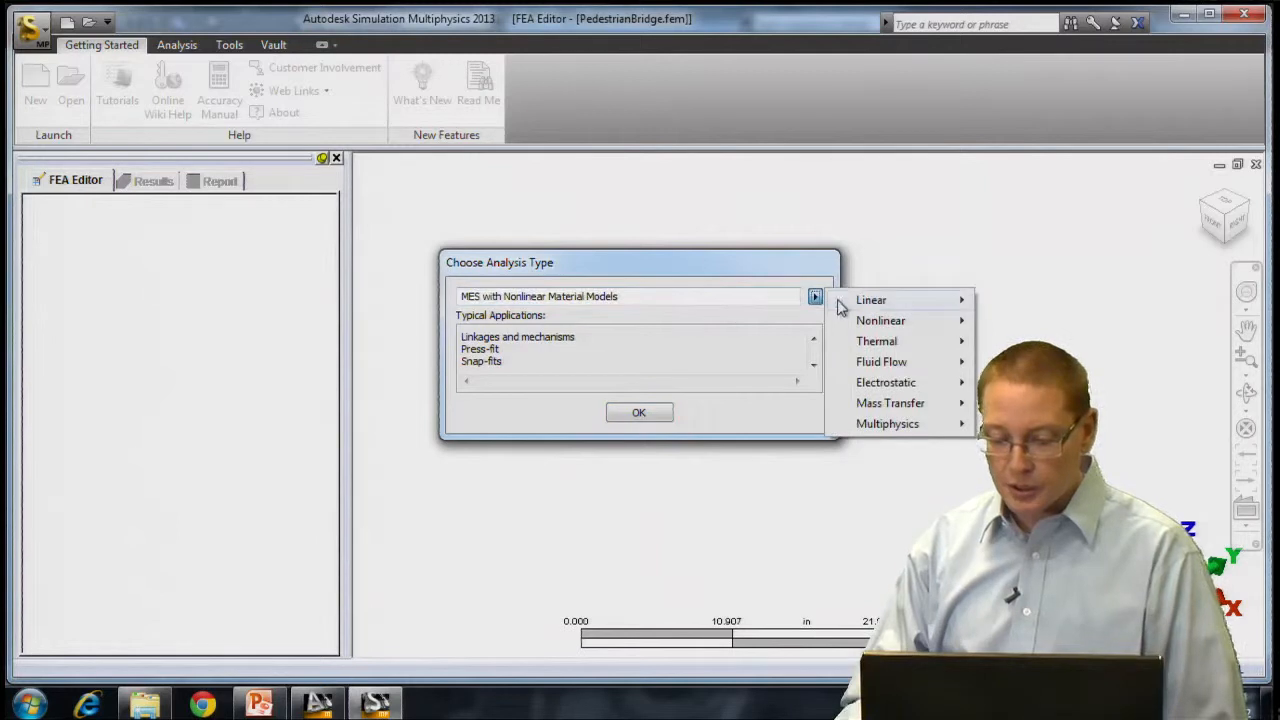
pyautogui.moveTo(886, 307)
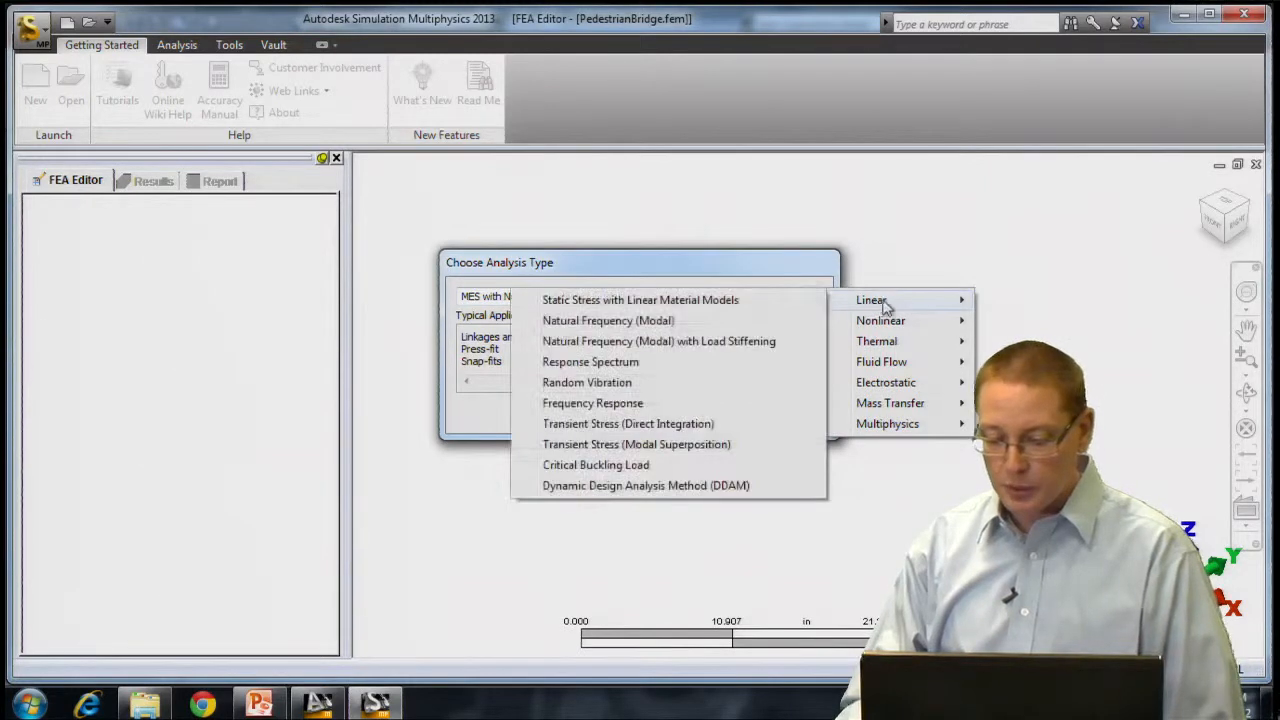
pyautogui.click(750, 303)
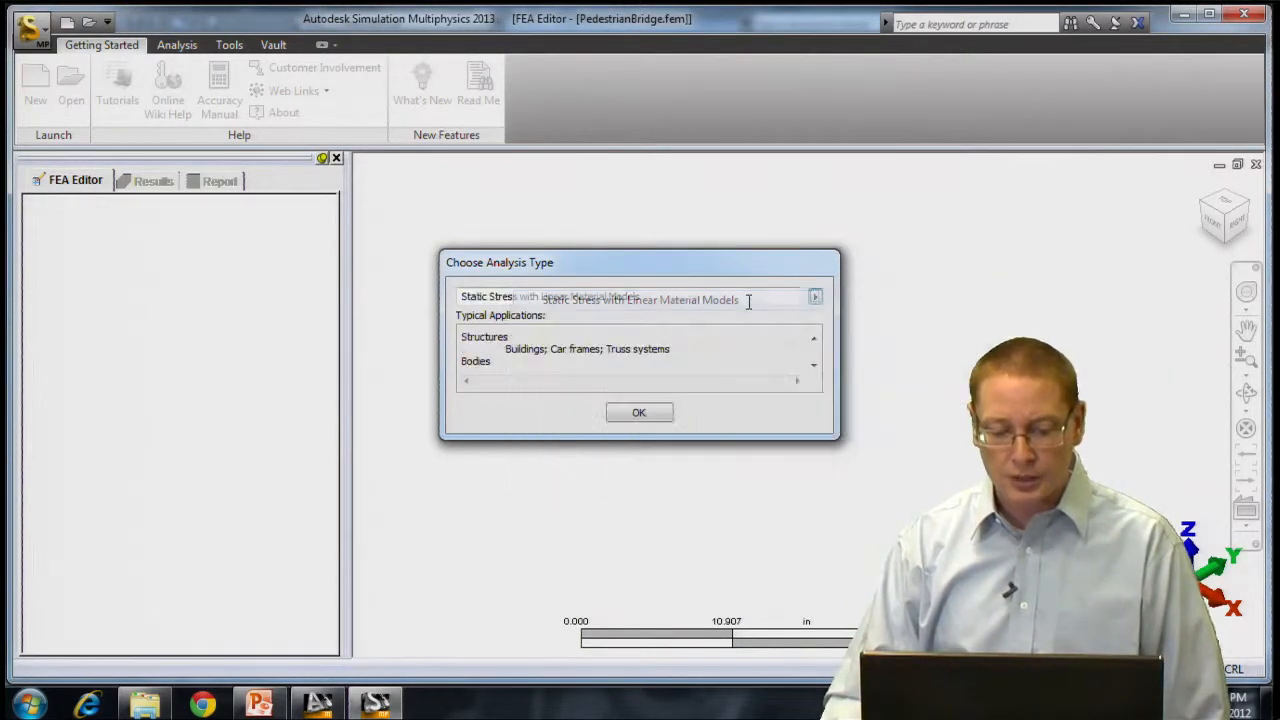
pyautogui.click(638, 414)
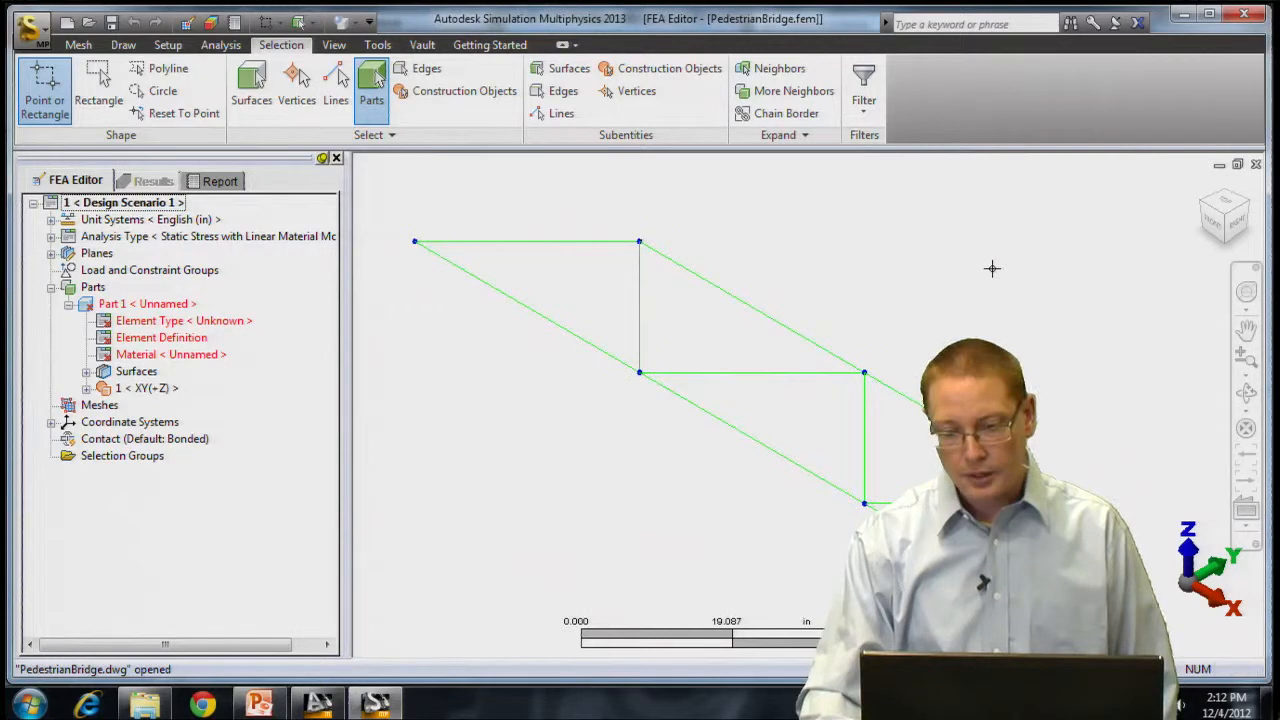
# Show the whole bridge truss from the top view, centred in the drawing area
pyautogui.click(1216, 227)
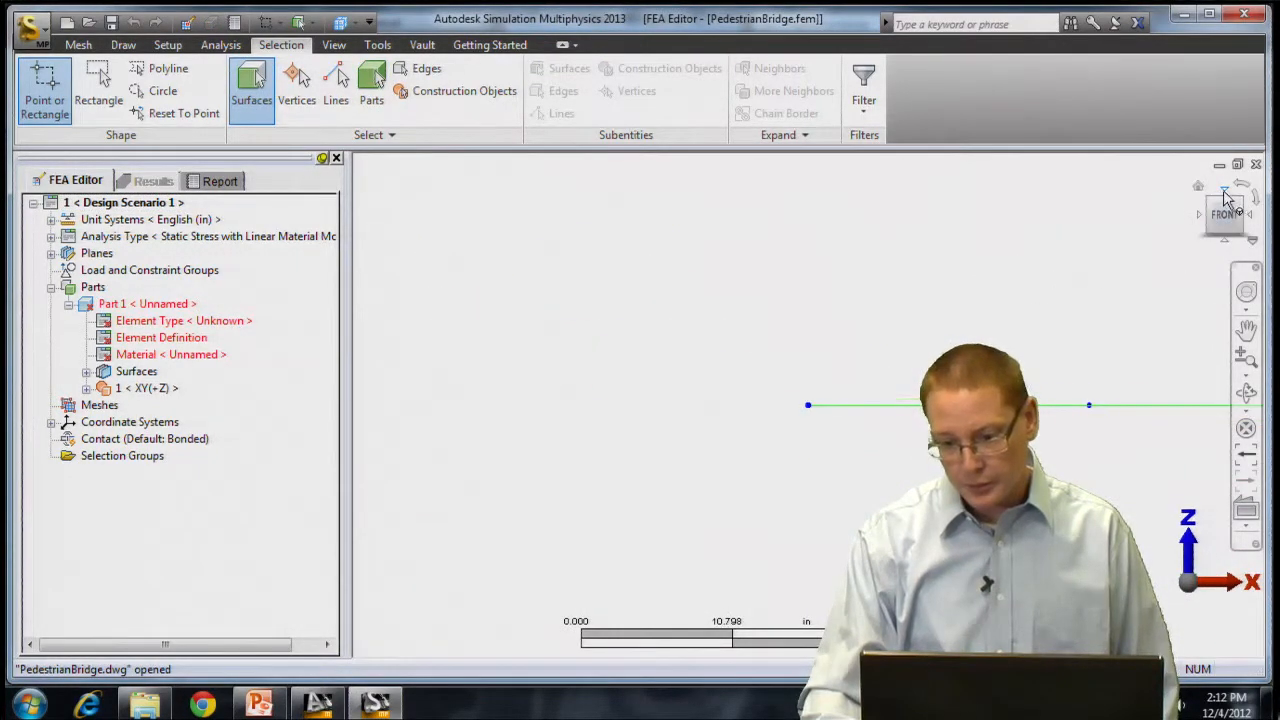
pyautogui.click(1226, 192)
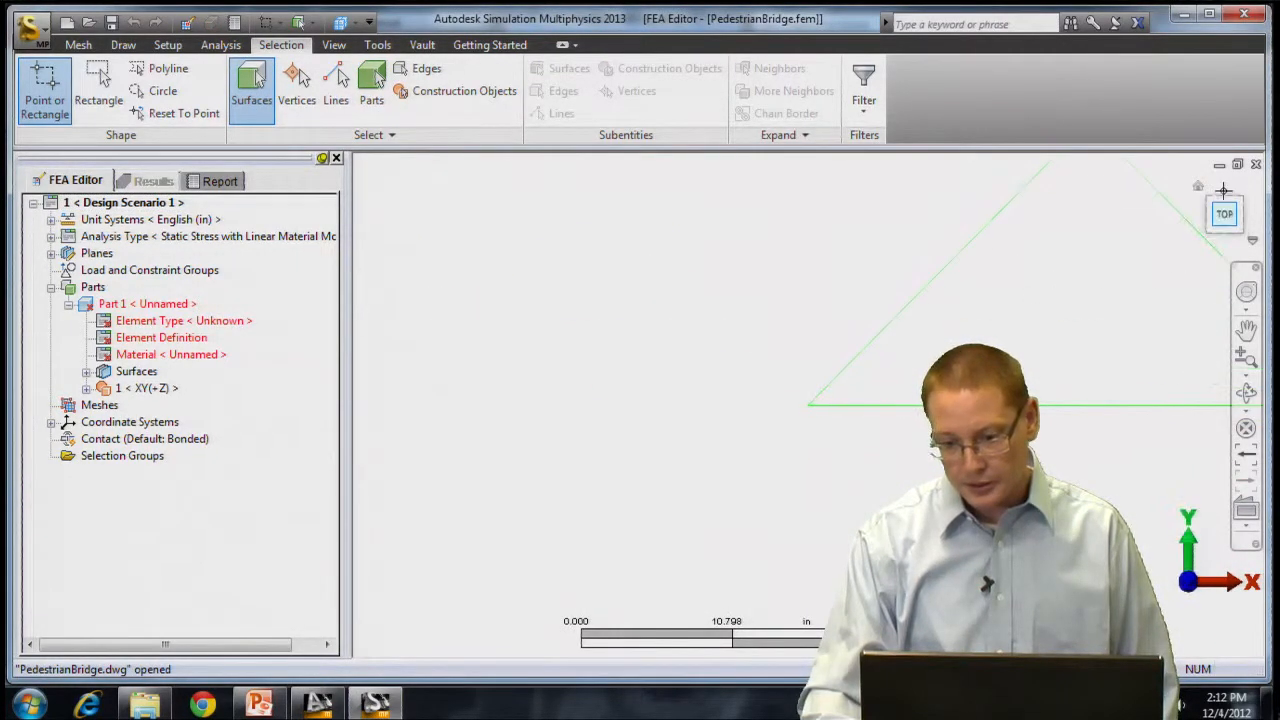
pyautogui.click(1240, 333)
pyautogui.moveTo(1145, 315); pyautogui.dragTo(402, 410)
pyautogui.scroll(-3, 664, 421)
pyautogui.scroll(-2, 669, 420)
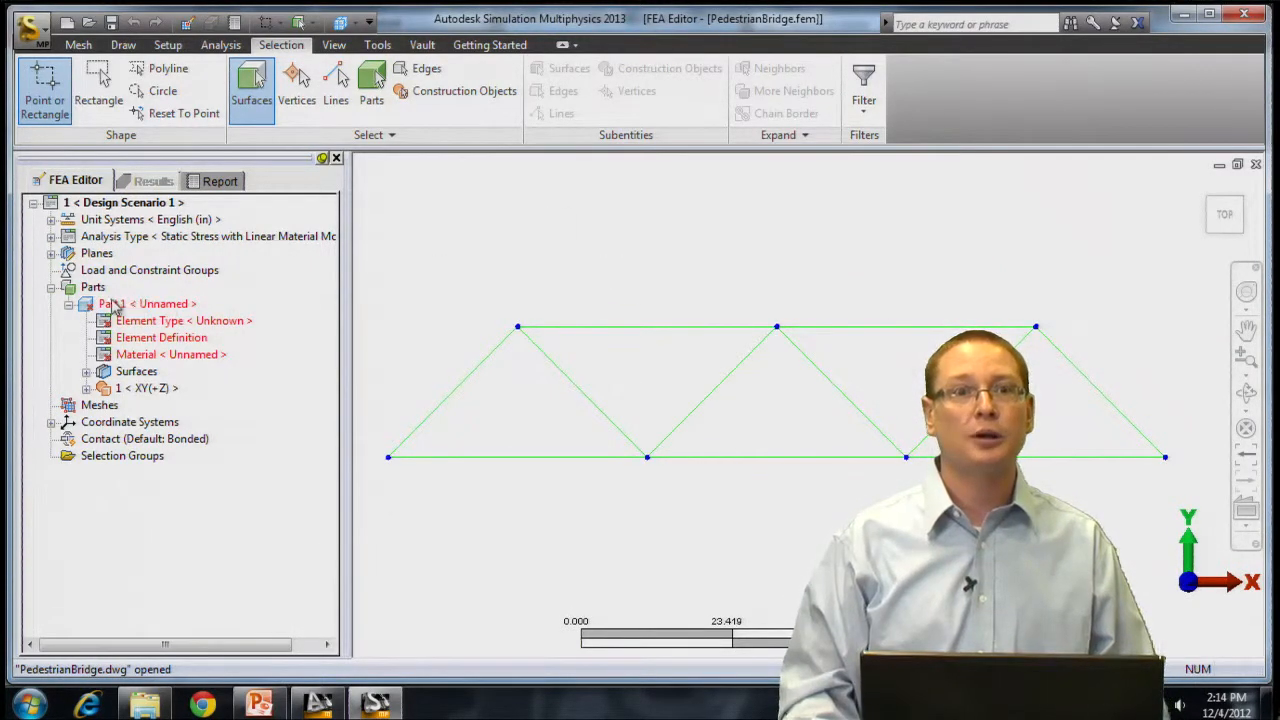
# Expand the surfaces of Part 1 and set the part's element type to Beam
pyautogui.click(87, 373)
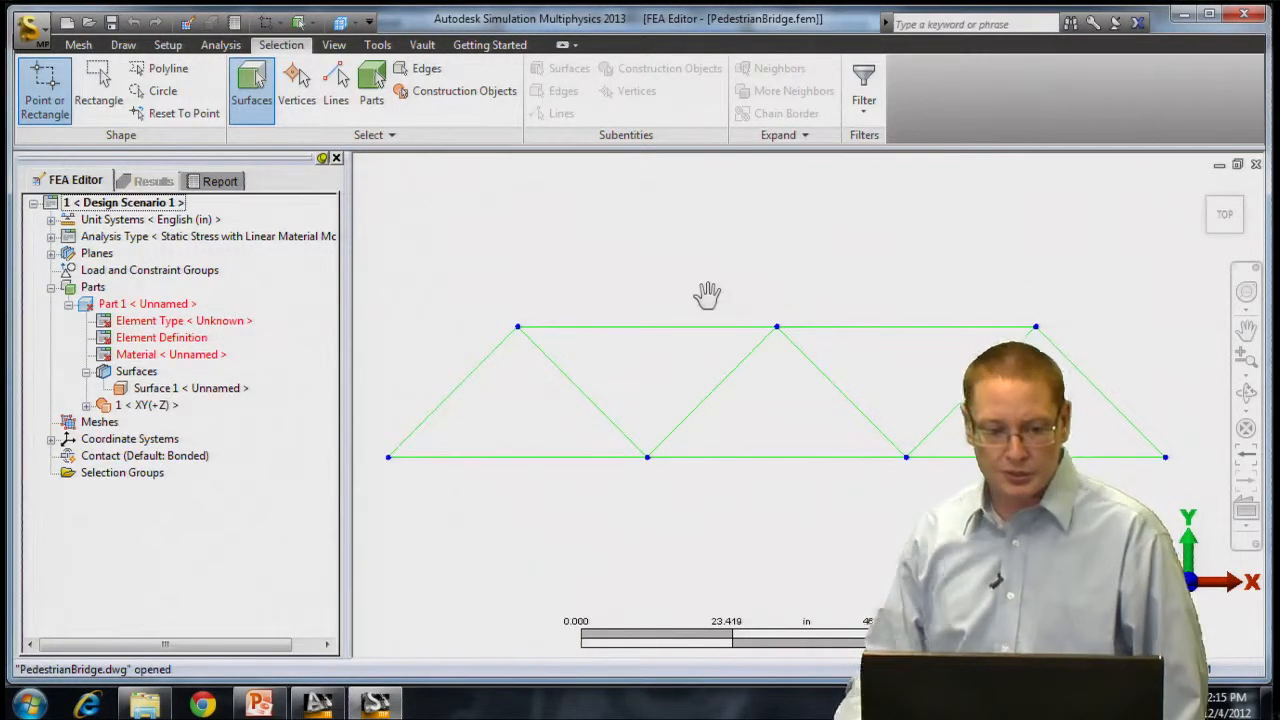
pyautogui.rightClick(208, 330)
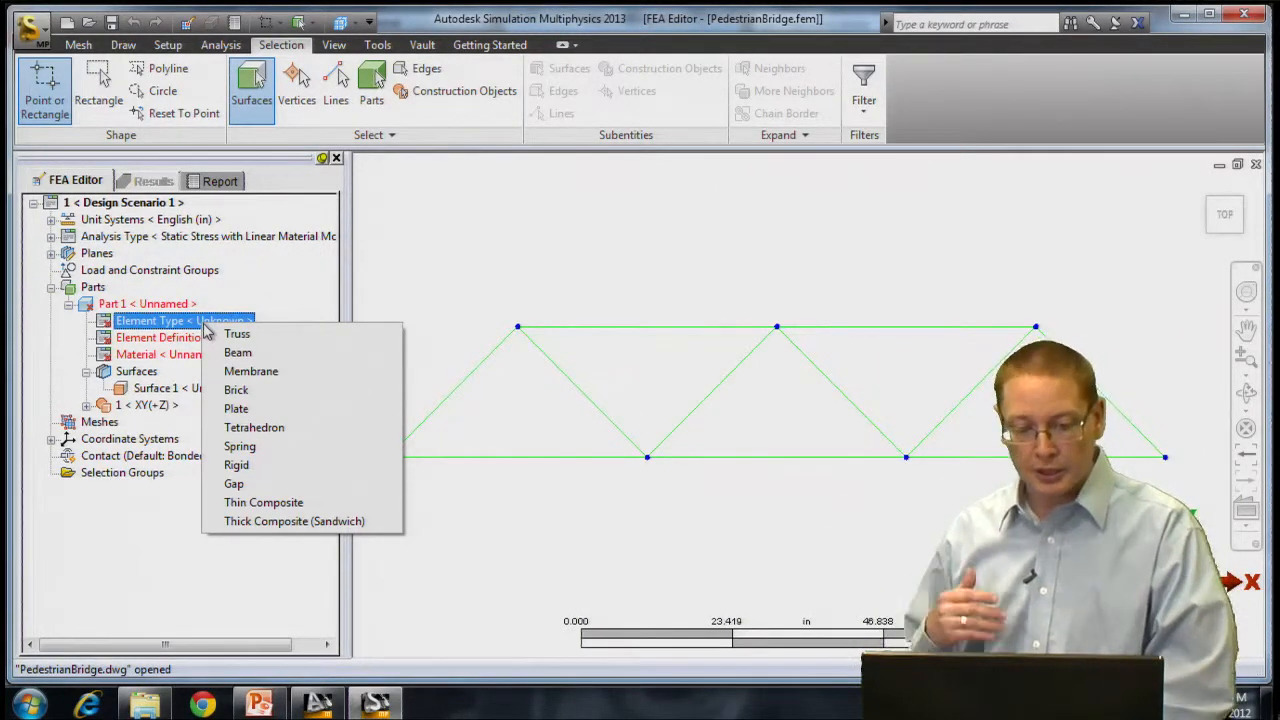
pyautogui.click(262, 356)
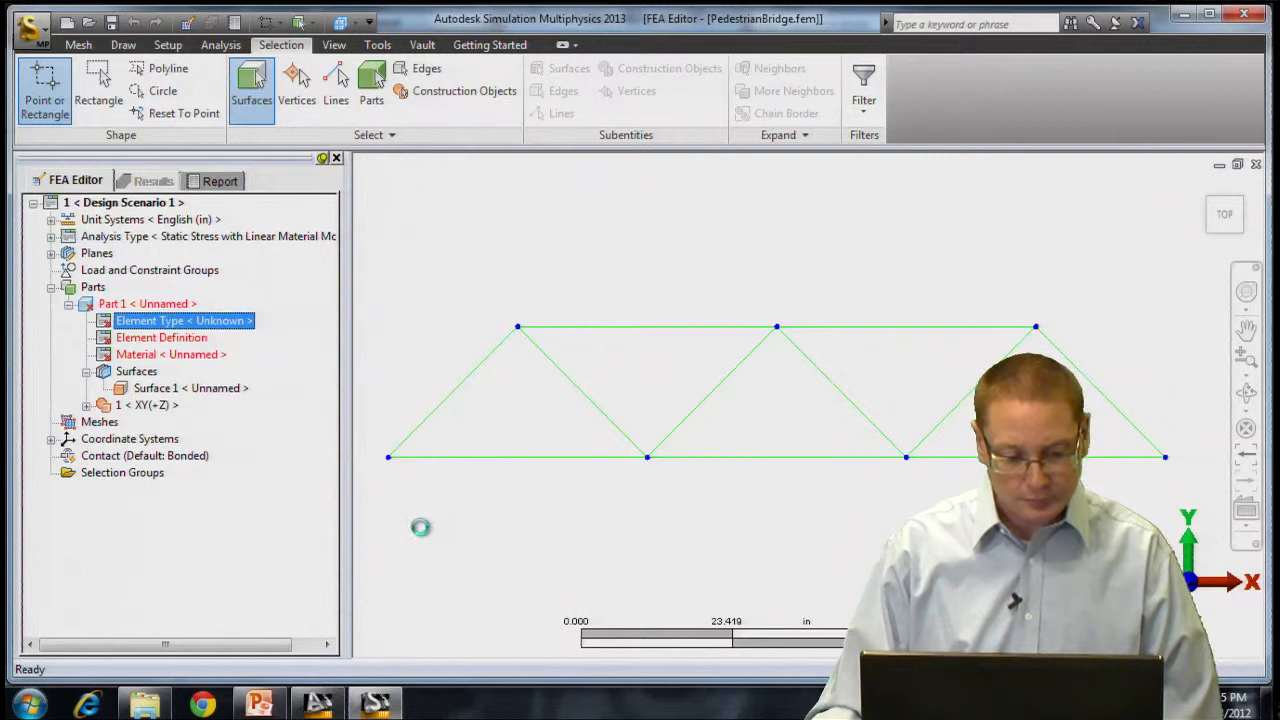
# Examine the cross-section properties in Part 1's beam element definition, and leave it without changes
pyautogui.click(176, 338)
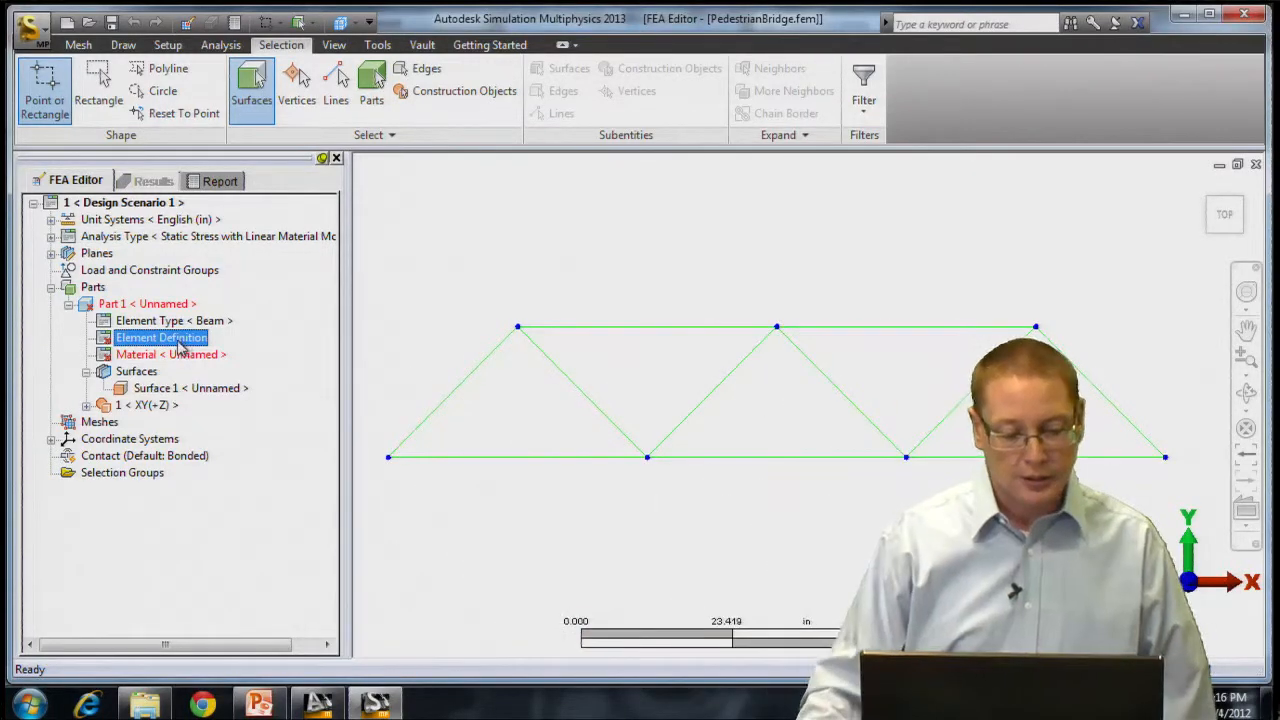
pyautogui.rightClick(179, 343)
pyautogui.click(221, 355)
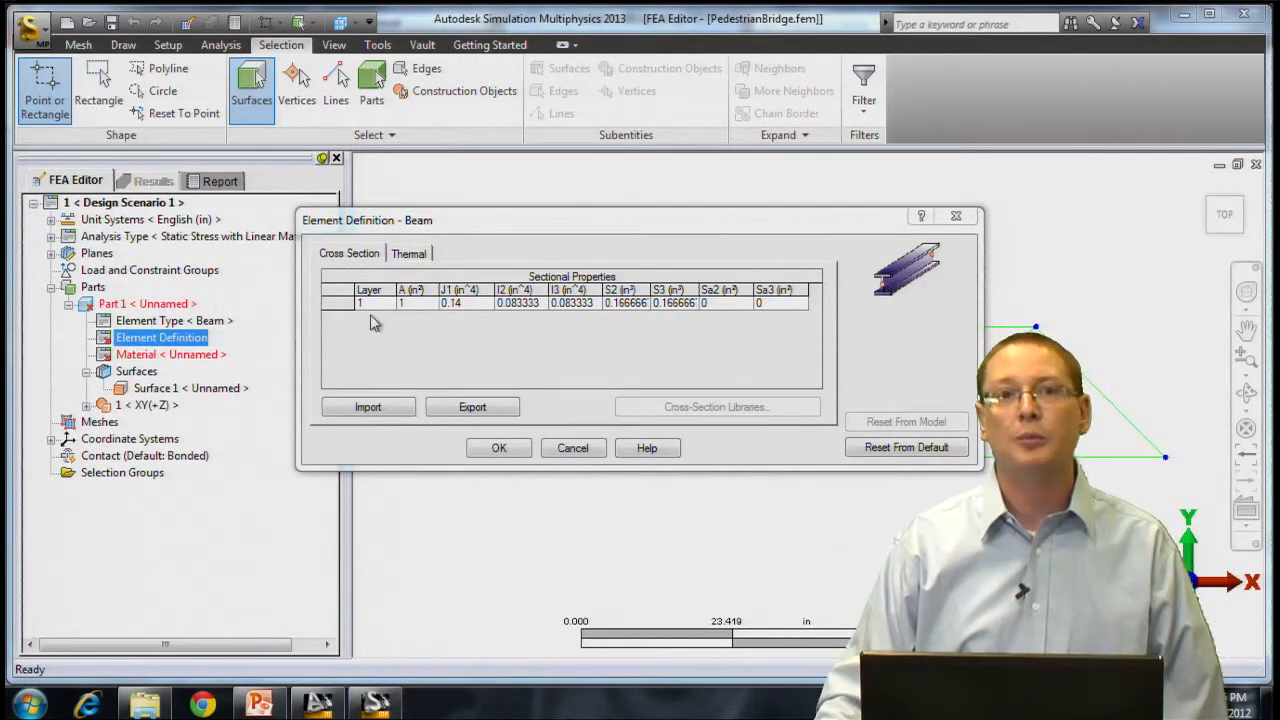
pyautogui.moveTo(546, 230); pyautogui.dragTo(519, 348)
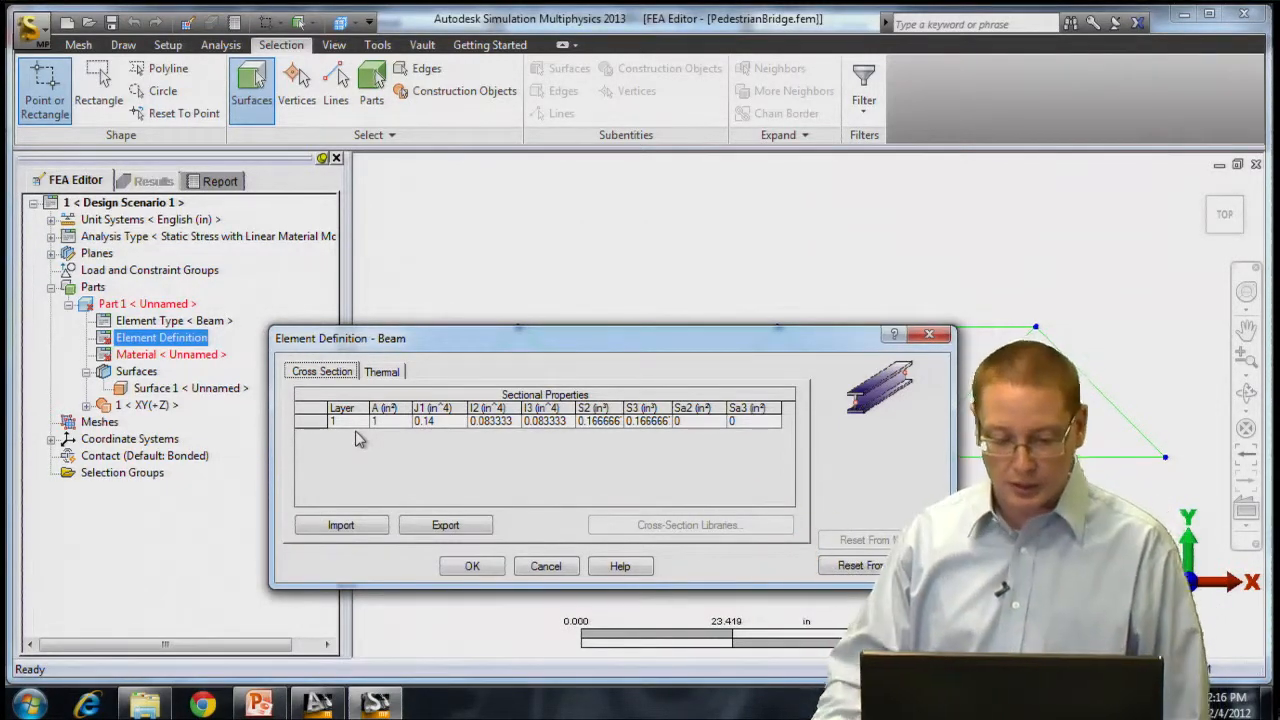
pyautogui.moveTo(533, 358); pyautogui.dragTo(621, 266)
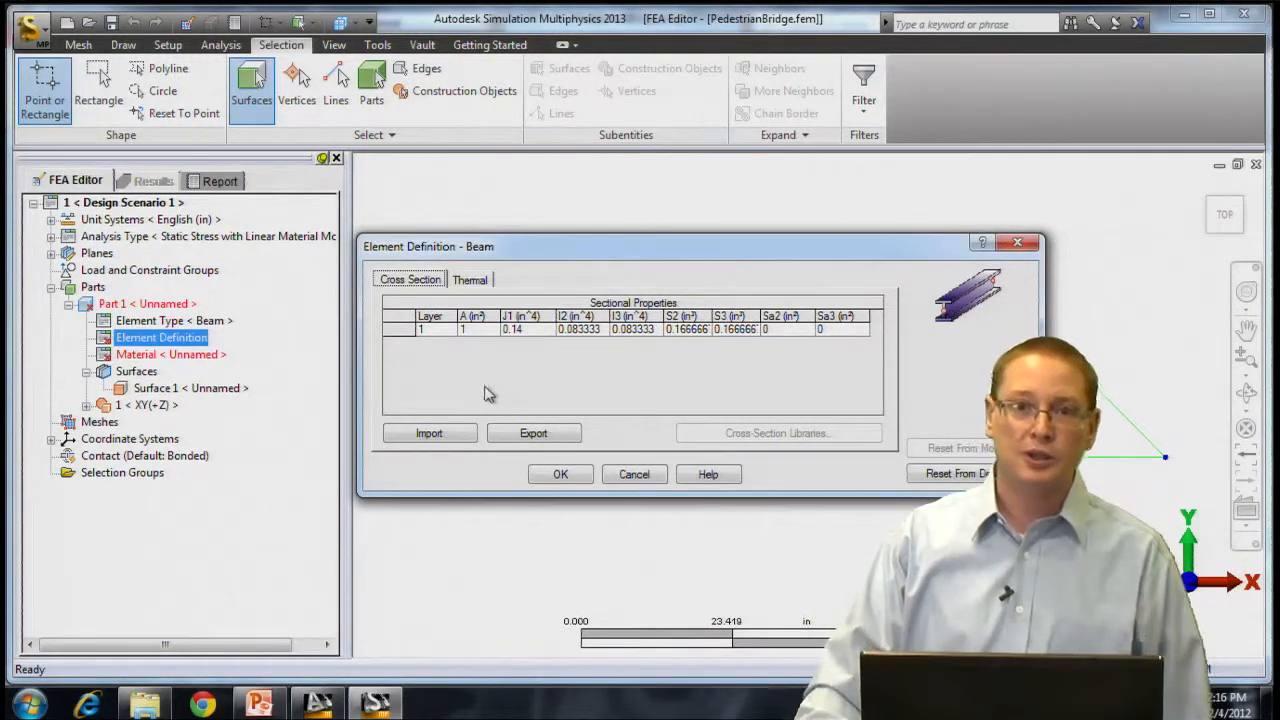
pyautogui.click(634, 475)
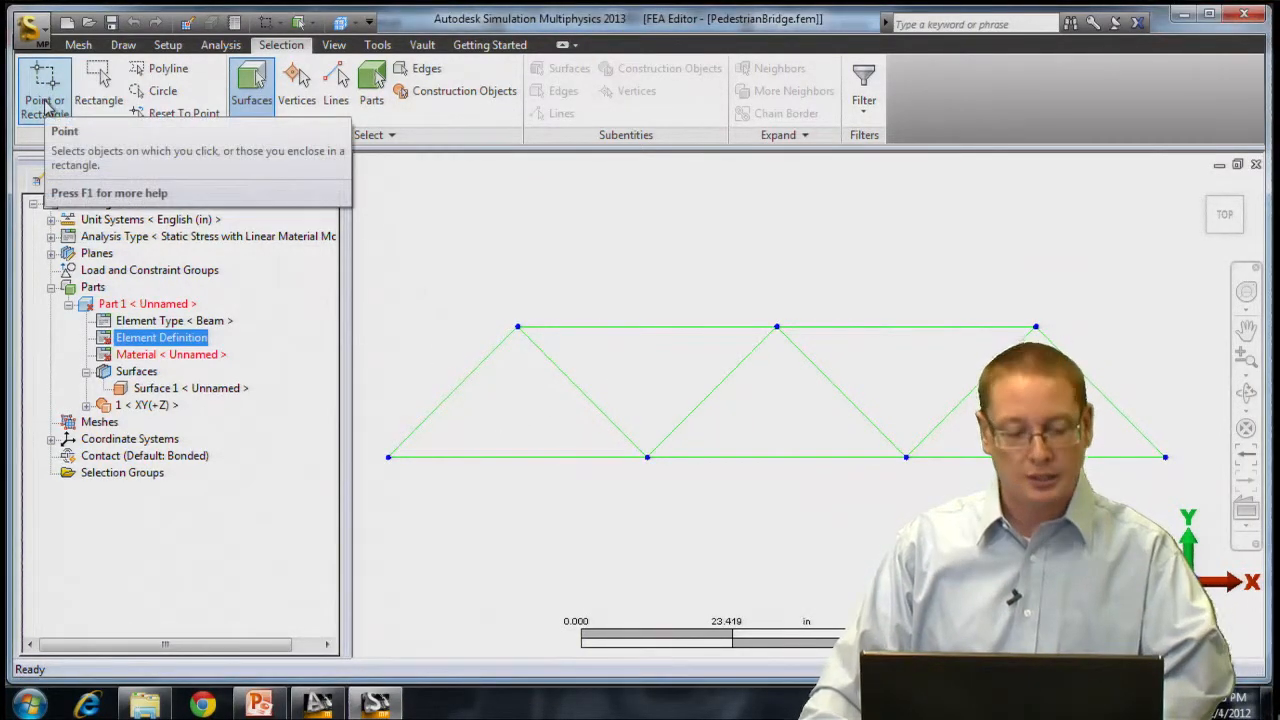
# Select all the diagonal lines of the truss and assign them to layer 2
pyautogui.click(337, 97)
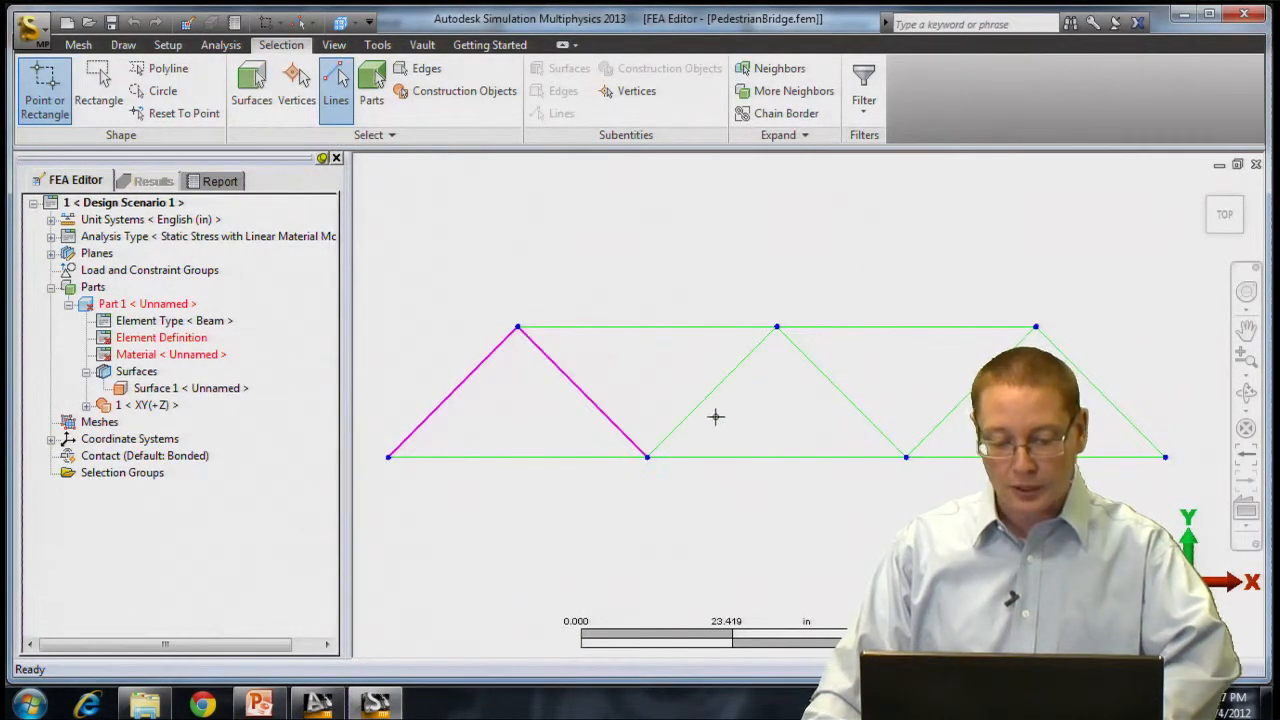
pyautogui.keyDown('ctrl'); pyautogui.click(847, 390); pyautogui.keyUp('ctrl')
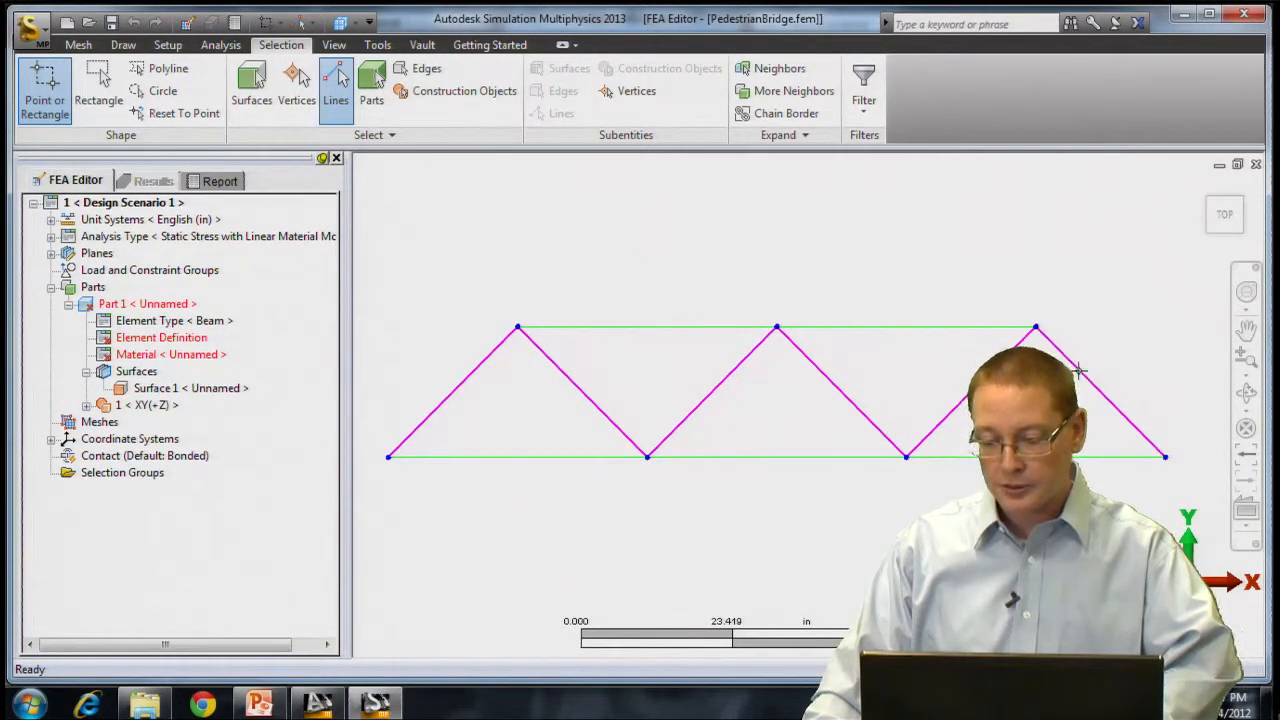
pyautogui.rightClick(605, 248)
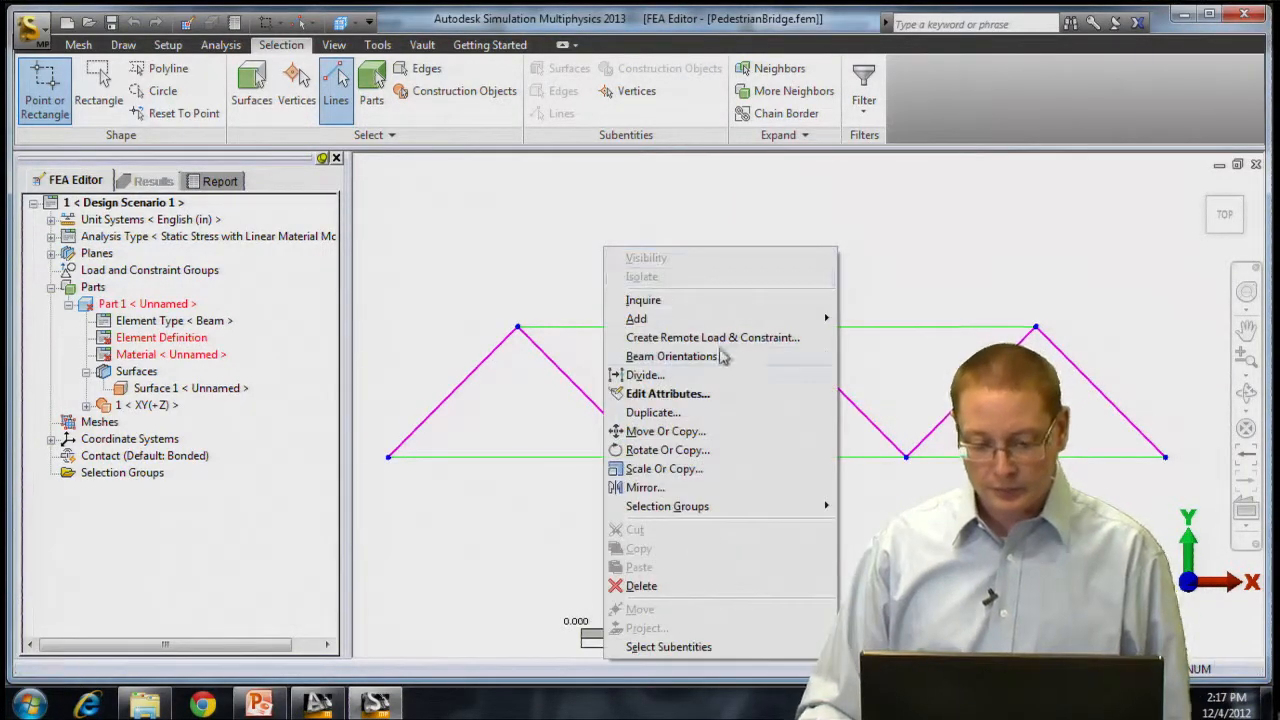
pyautogui.click(742, 404)
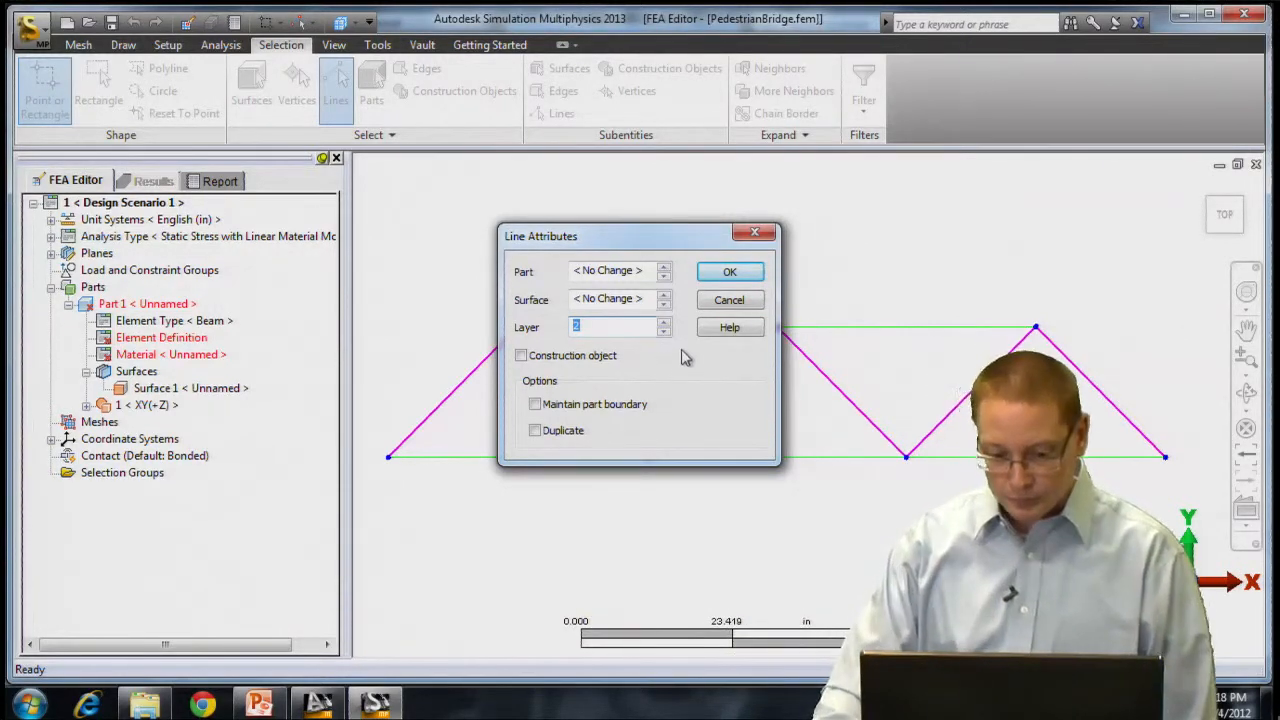
pyautogui.click(731, 272)
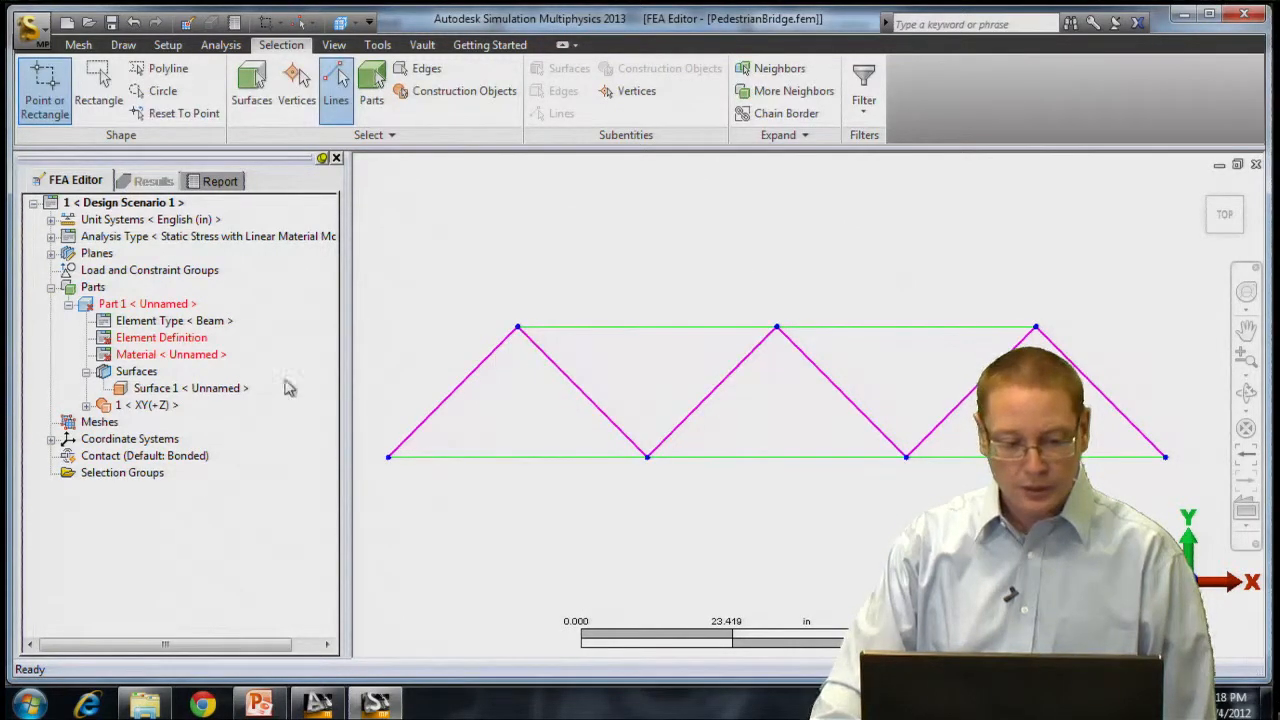
# Open Part 1's beam element definition and choose a Hollow Rectangular shape for layer 1 from the cross-section libraries
pyautogui.click(190, 340)
pyautogui.rightClick(190, 340)
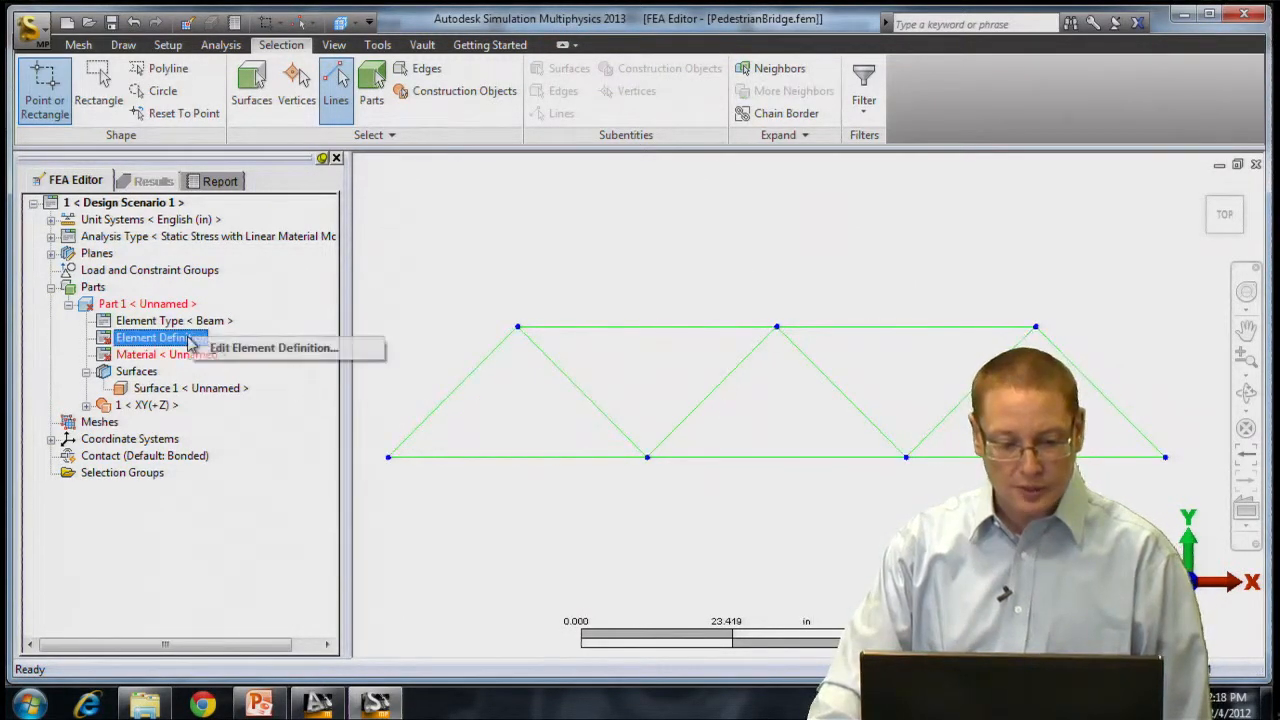
pyautogui.click(257, 347)
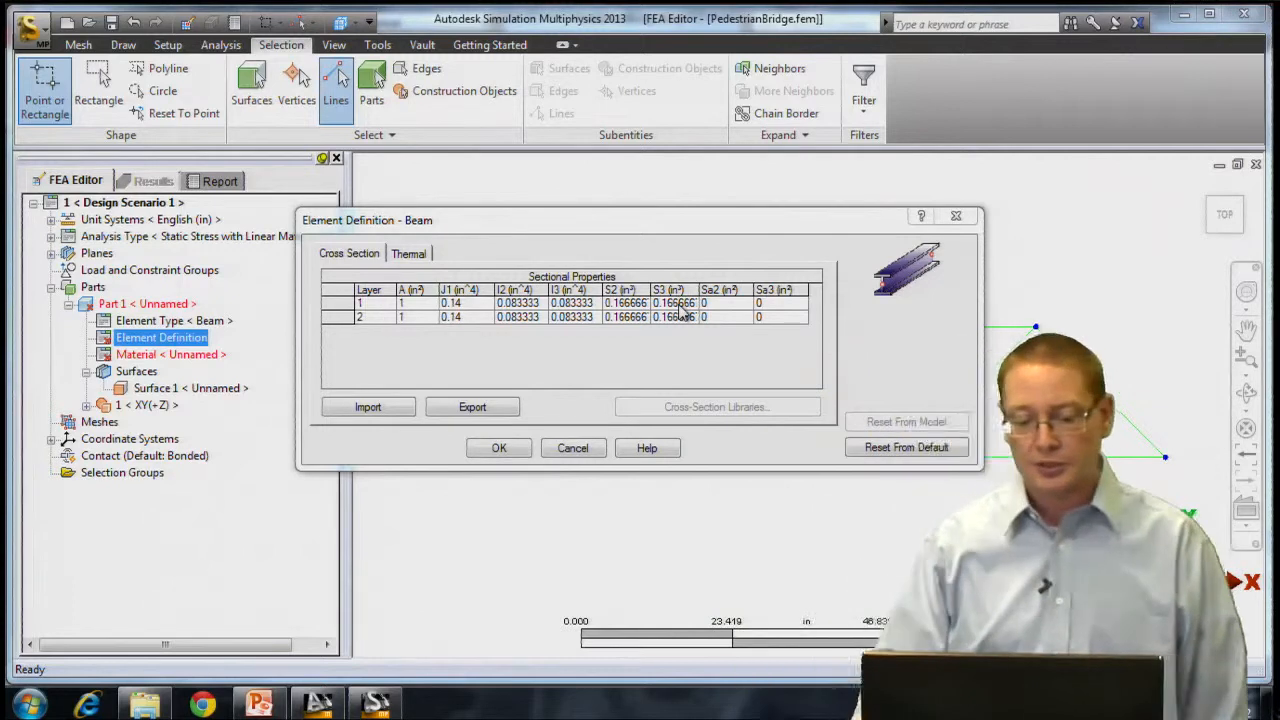
pyautogui.click(566, 304)
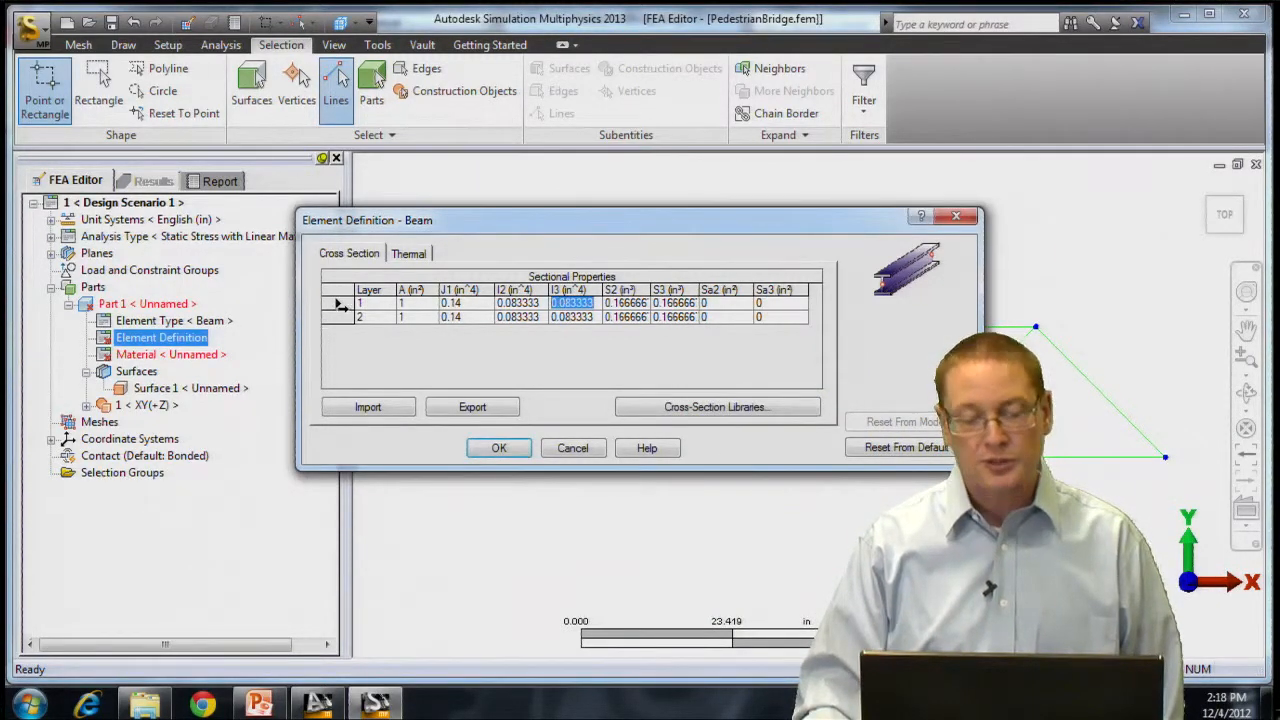
pyautogui.click(717, 407)
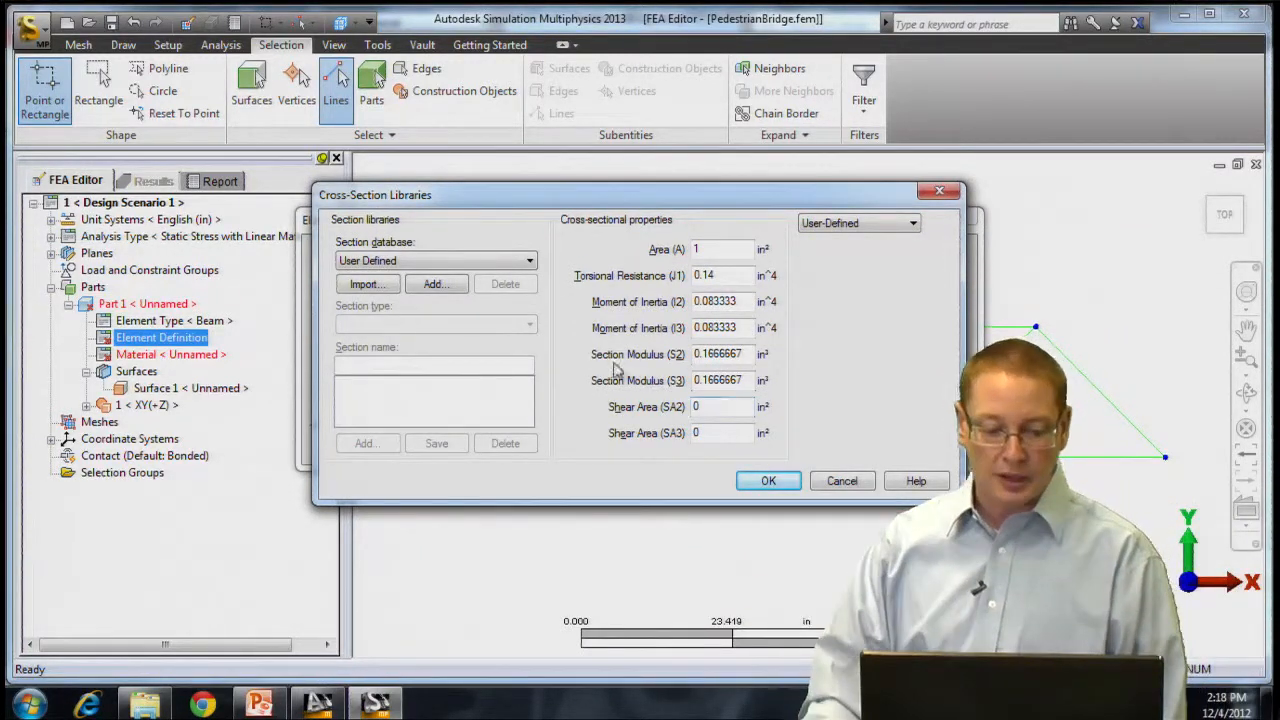
pyautogui.click(528, 261)
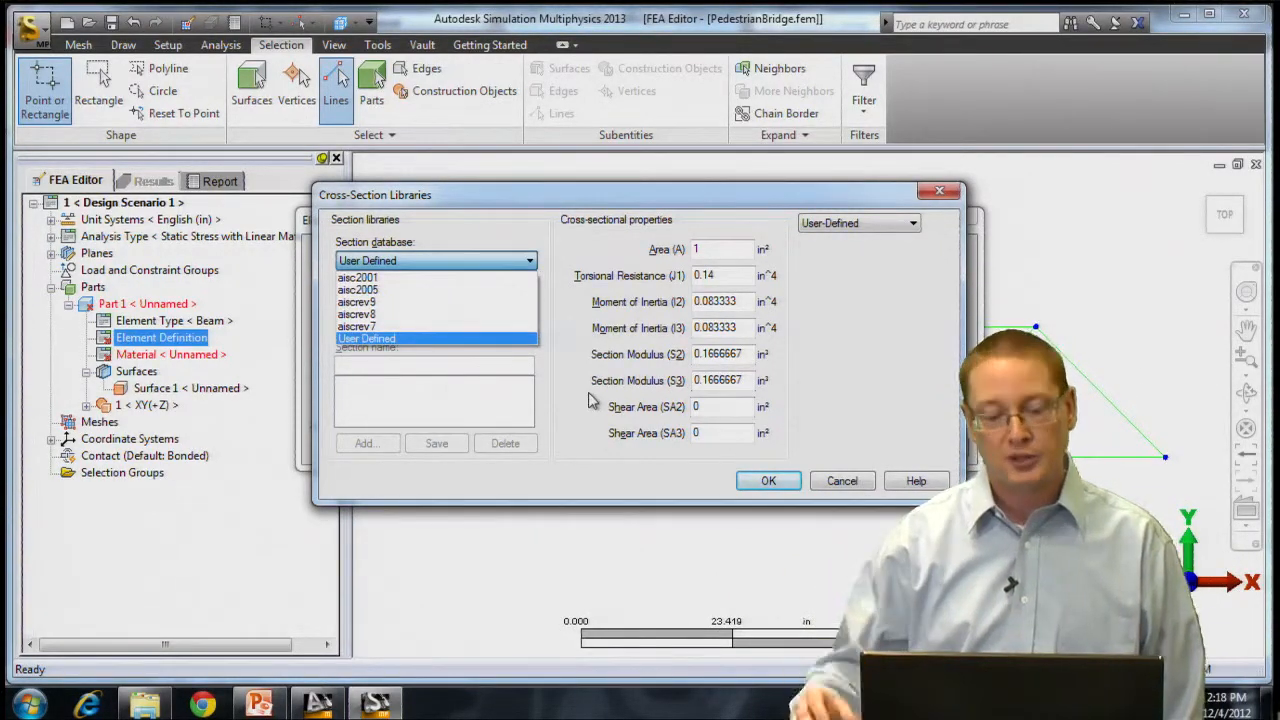
pyautogui.click(910, 226)
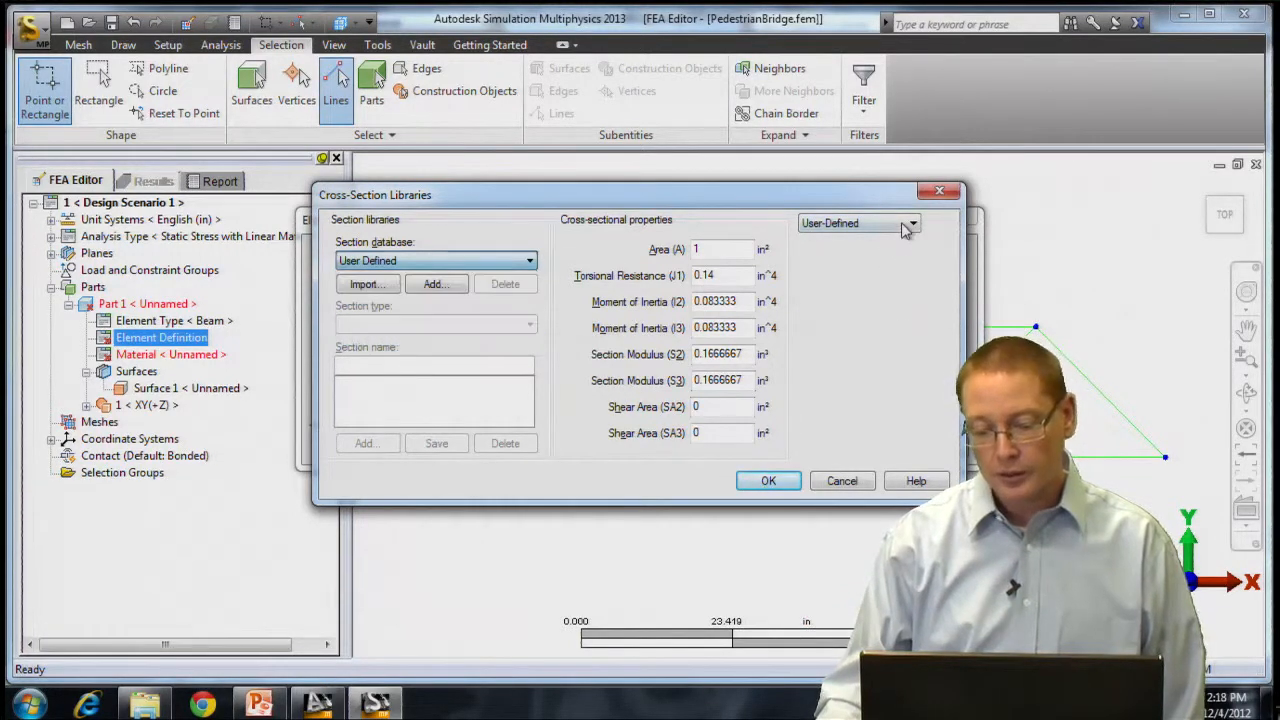
pyautogui.click(912, 226)
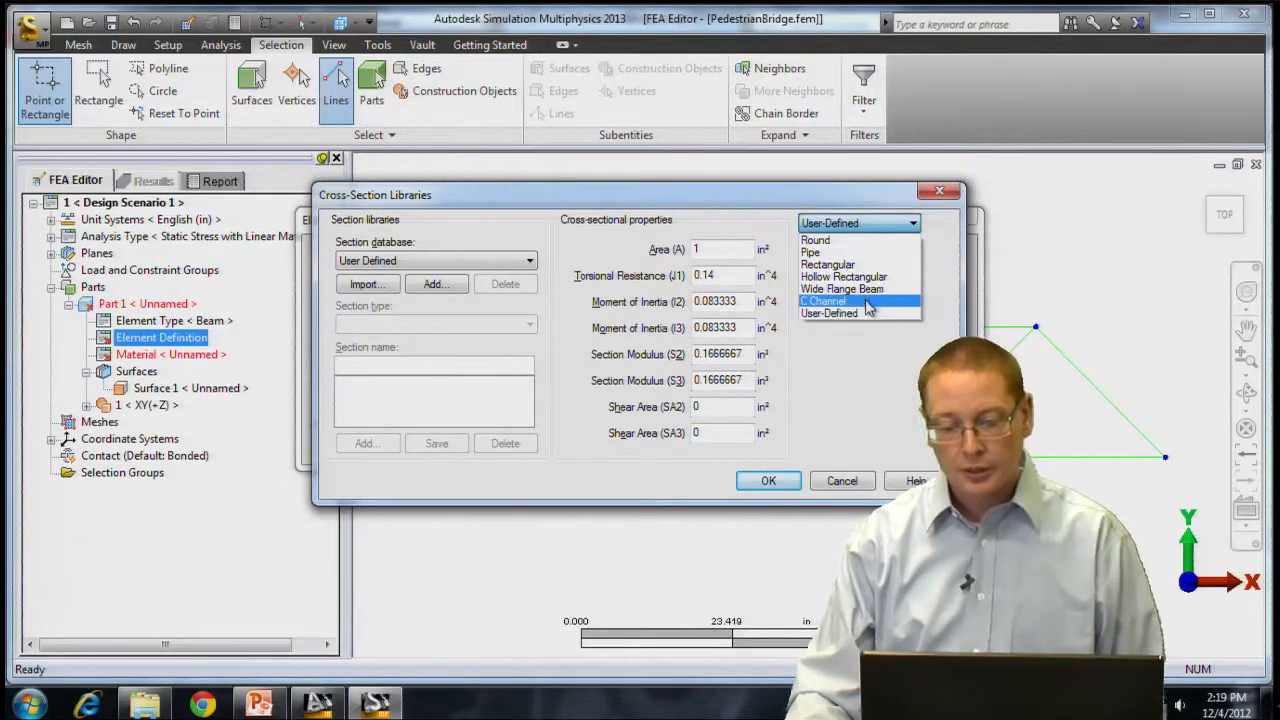
pyautogui.click(889, 277)
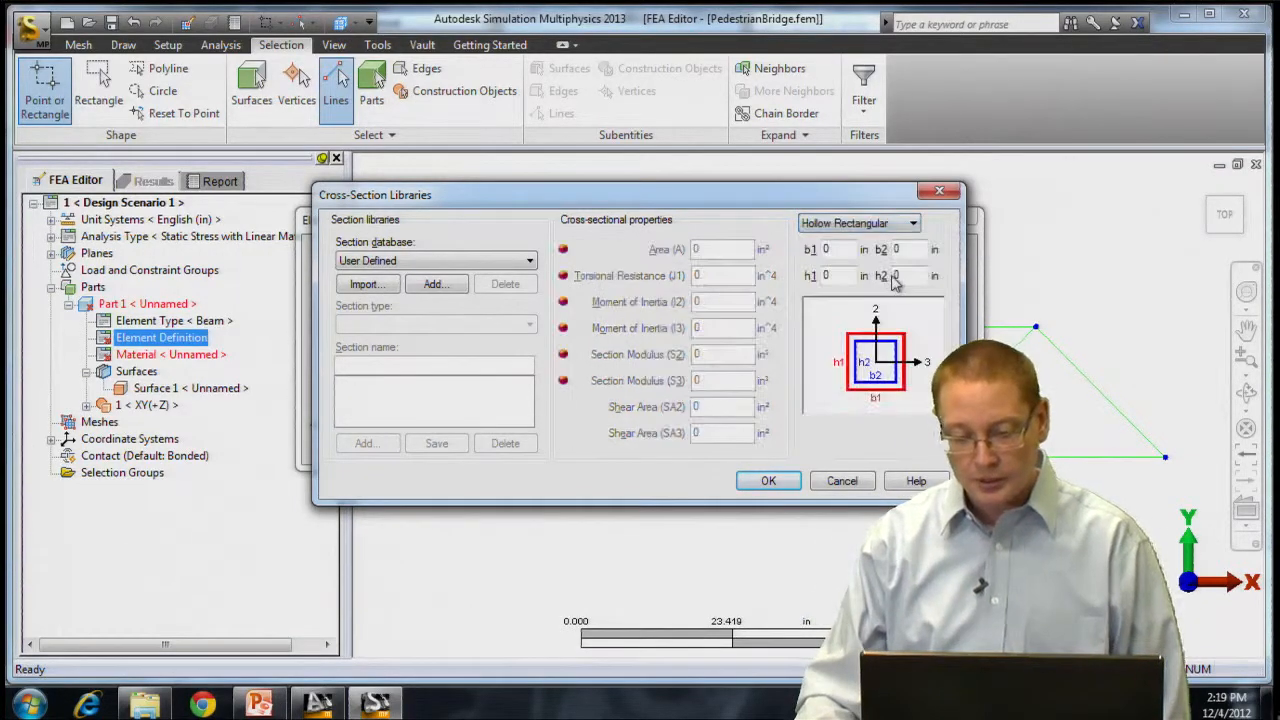
# Set layer 1's hollow rectangular section to b1 1, b2 0.5, h1 3 and h2 2.5 in
pyautogui.doubleClick(840, 251)
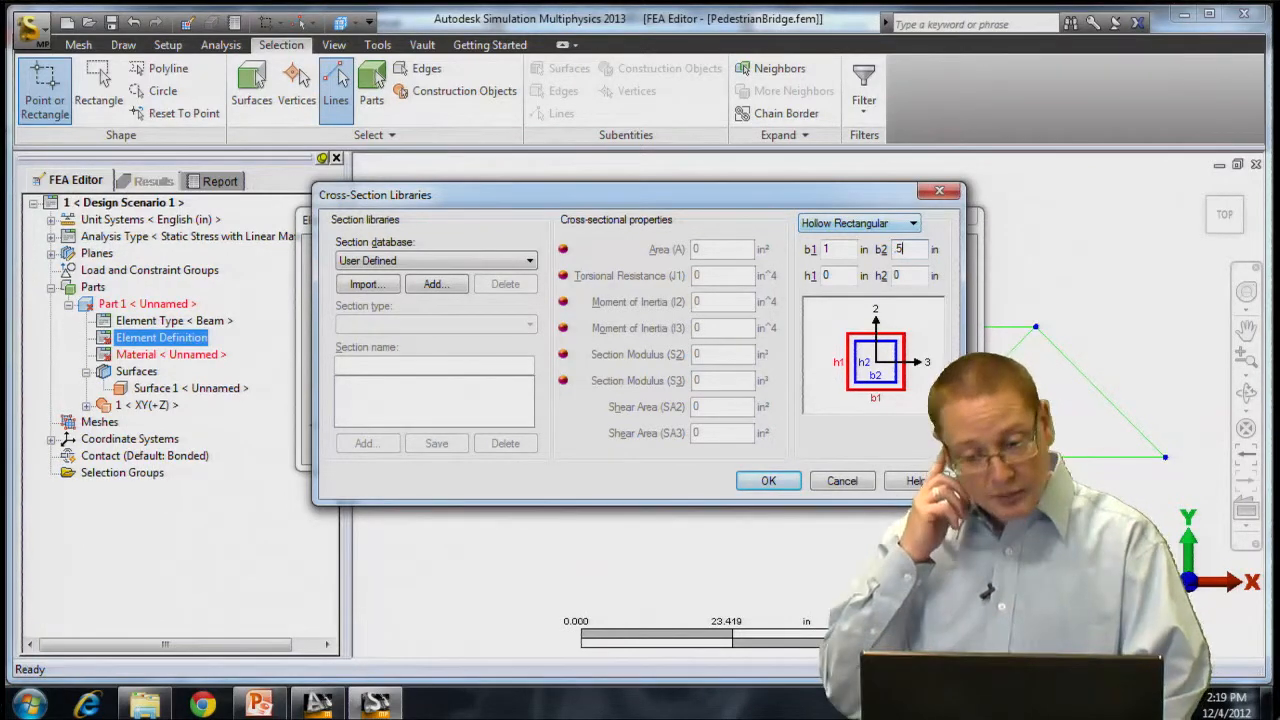
pyautogui.press('Tab')
pyautogui.write('3')
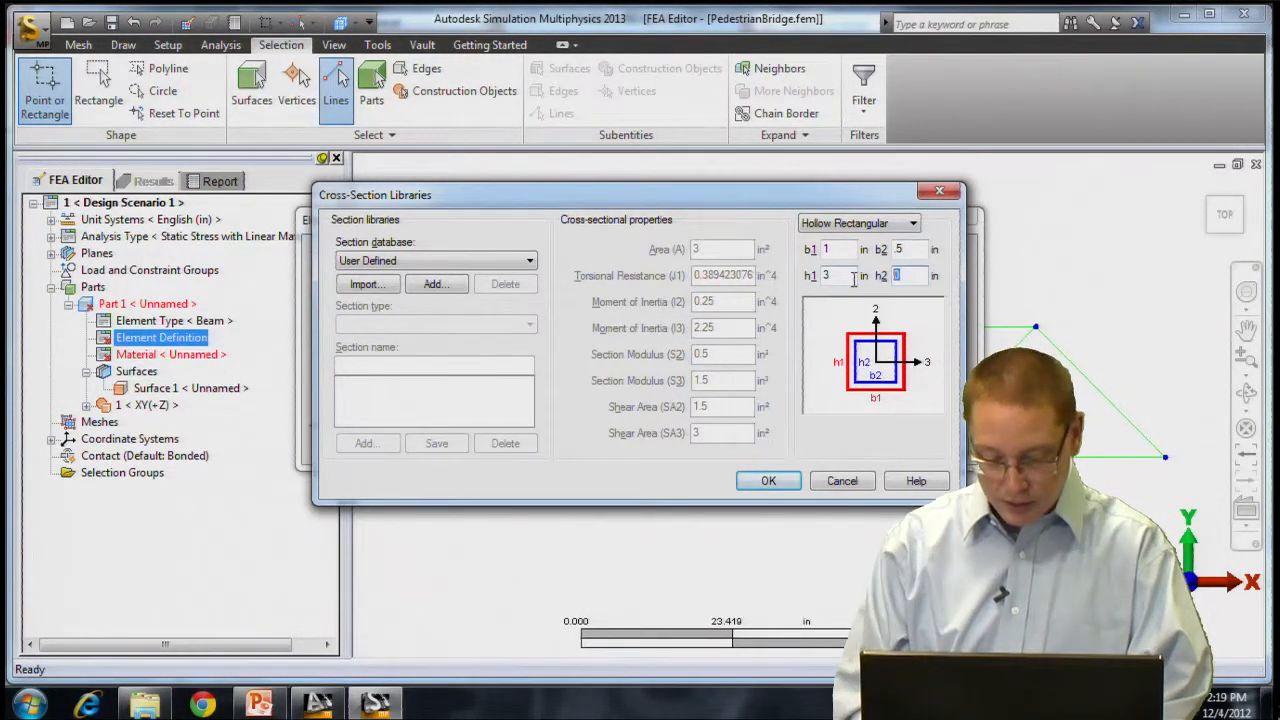
pyautogui.write('2.5')
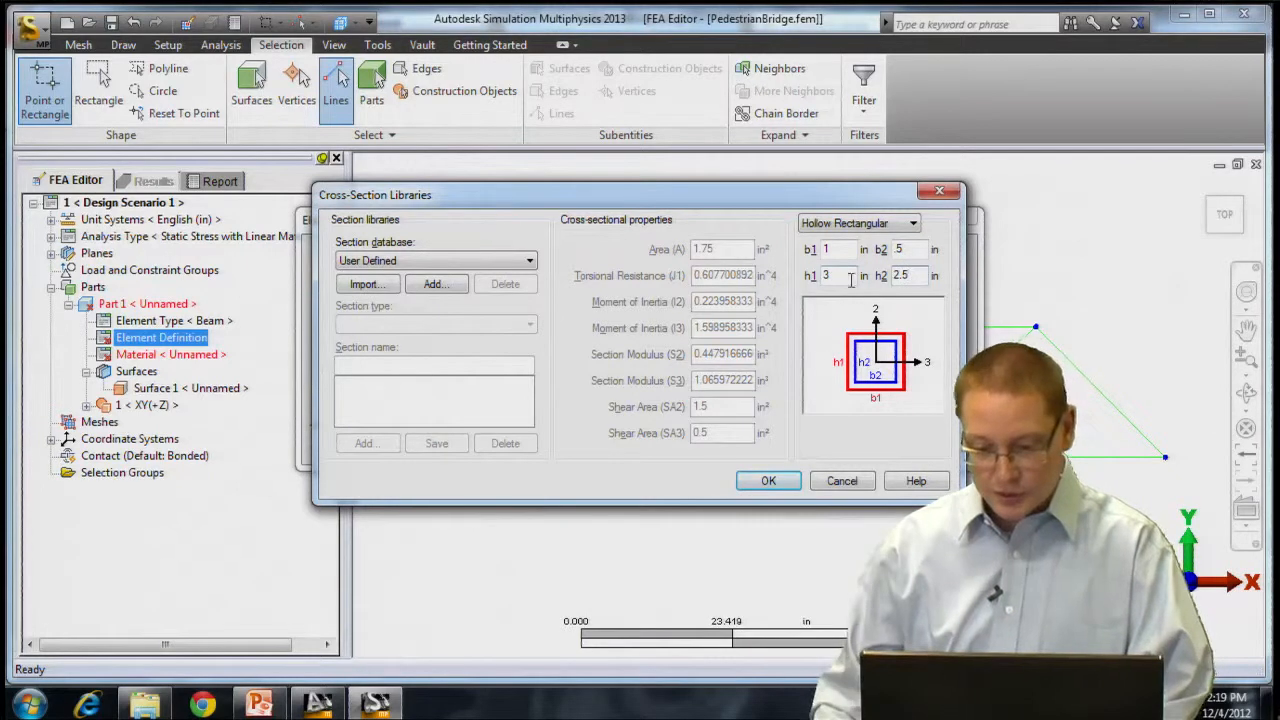
pyautogui.click(777, 482)
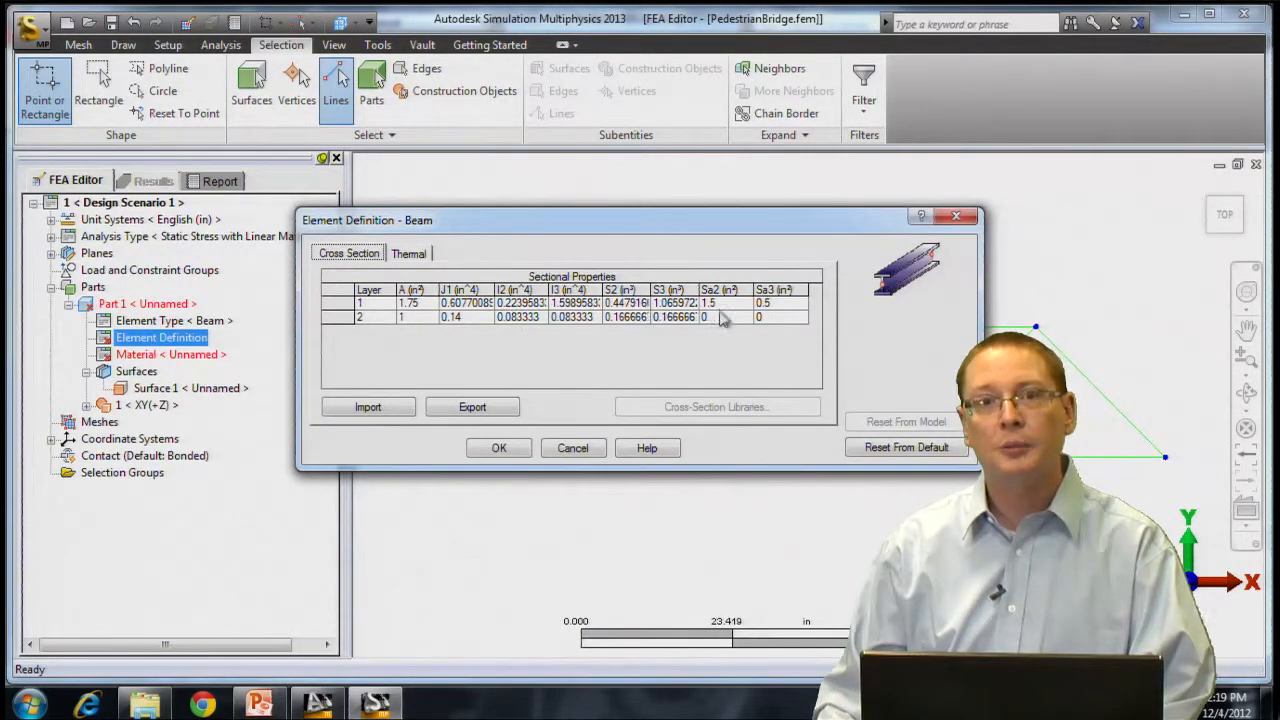
# Give layer 2 a Round cross-section with a radius of 0.5 in and accept the beam element definition
pyautogui.click(530, 316)
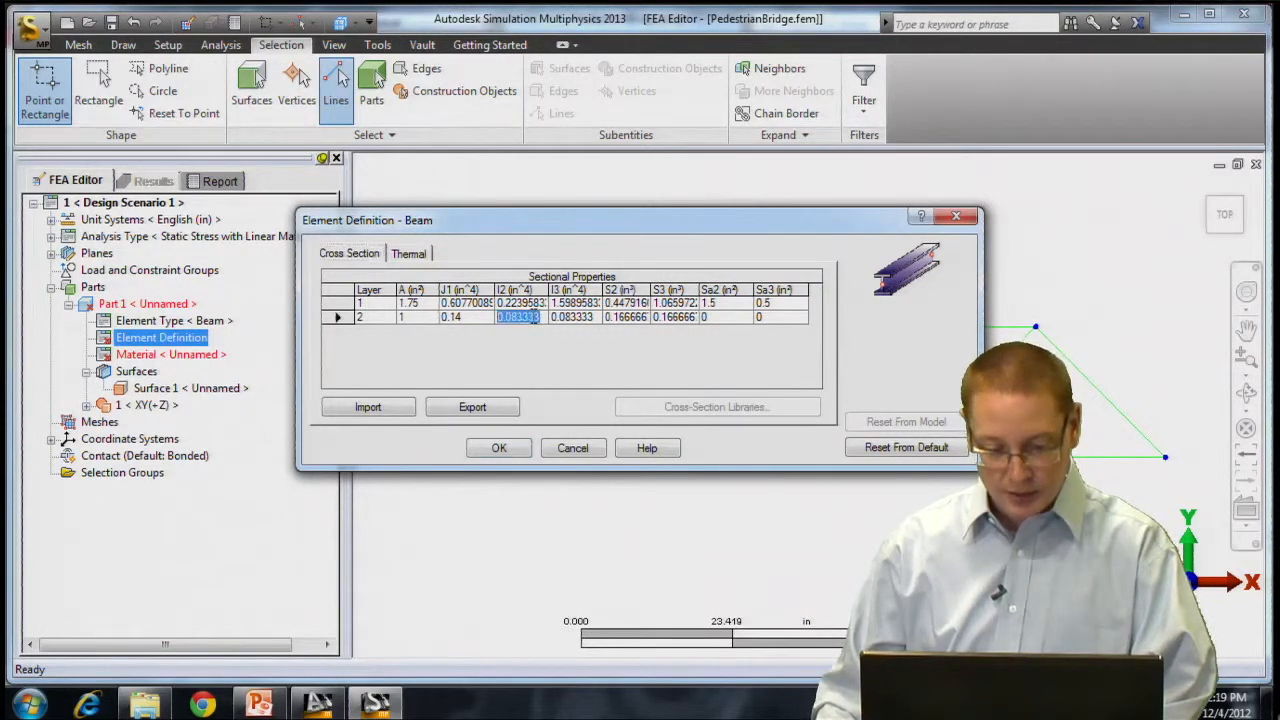
pyautogui.click(745, 412)
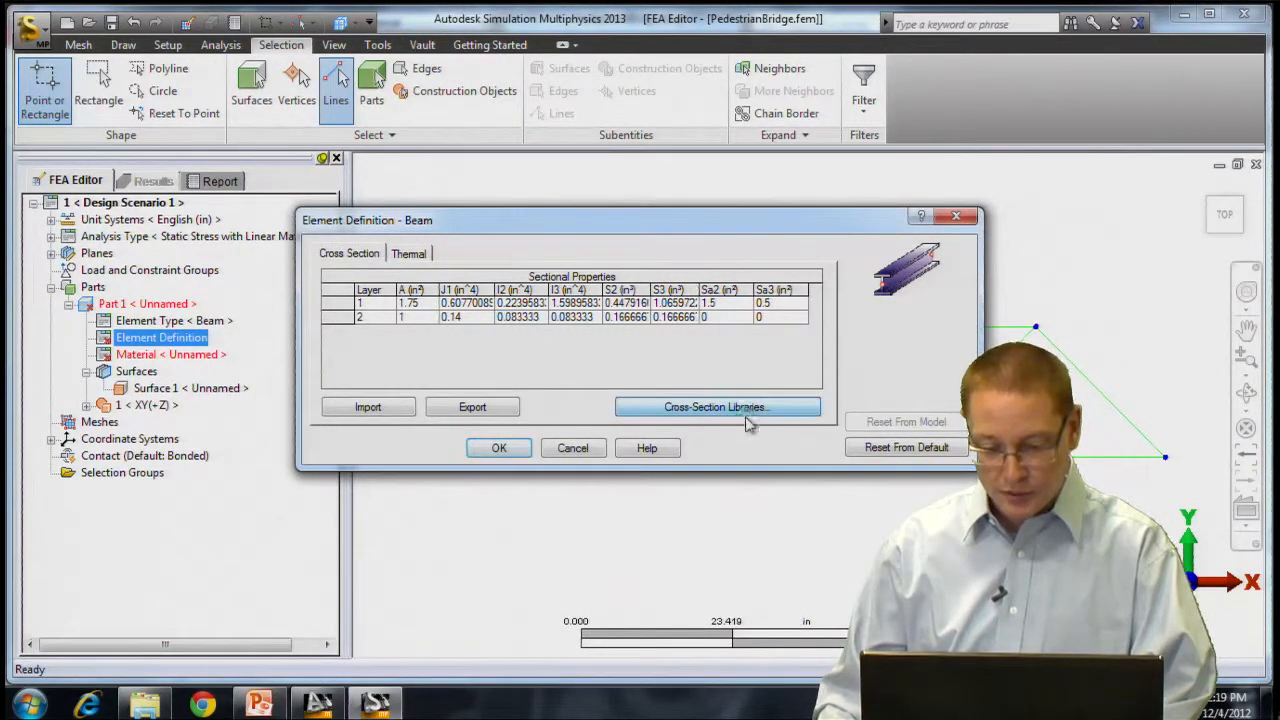
pyautogui.click(867, 229)
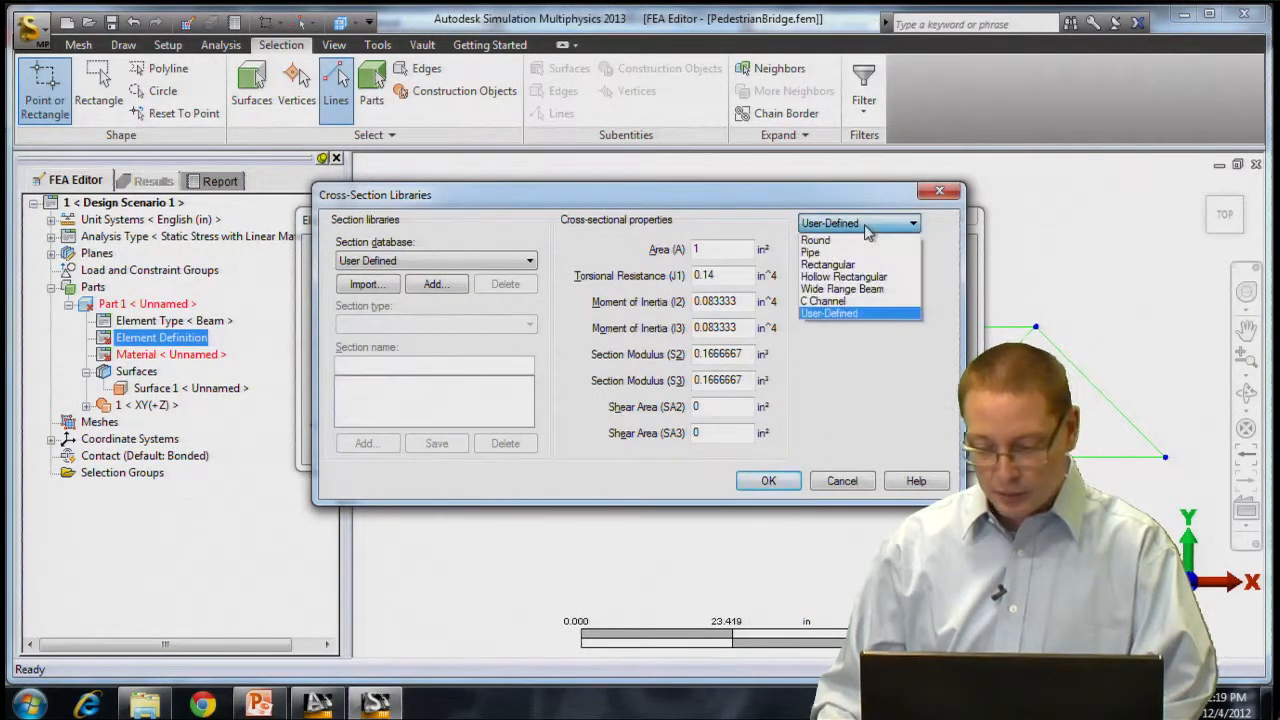
pyautogui.click(872, 239)
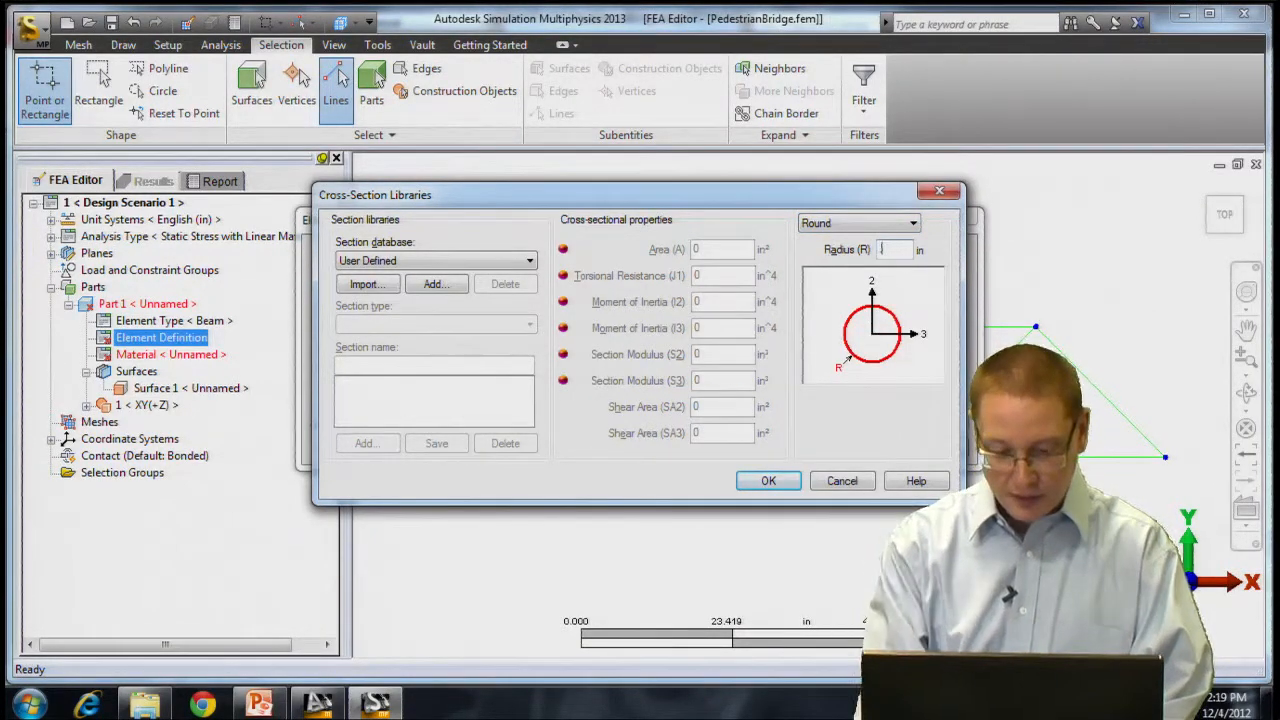
pyautogui.write('.5')
pyautogui.click(768, 481)
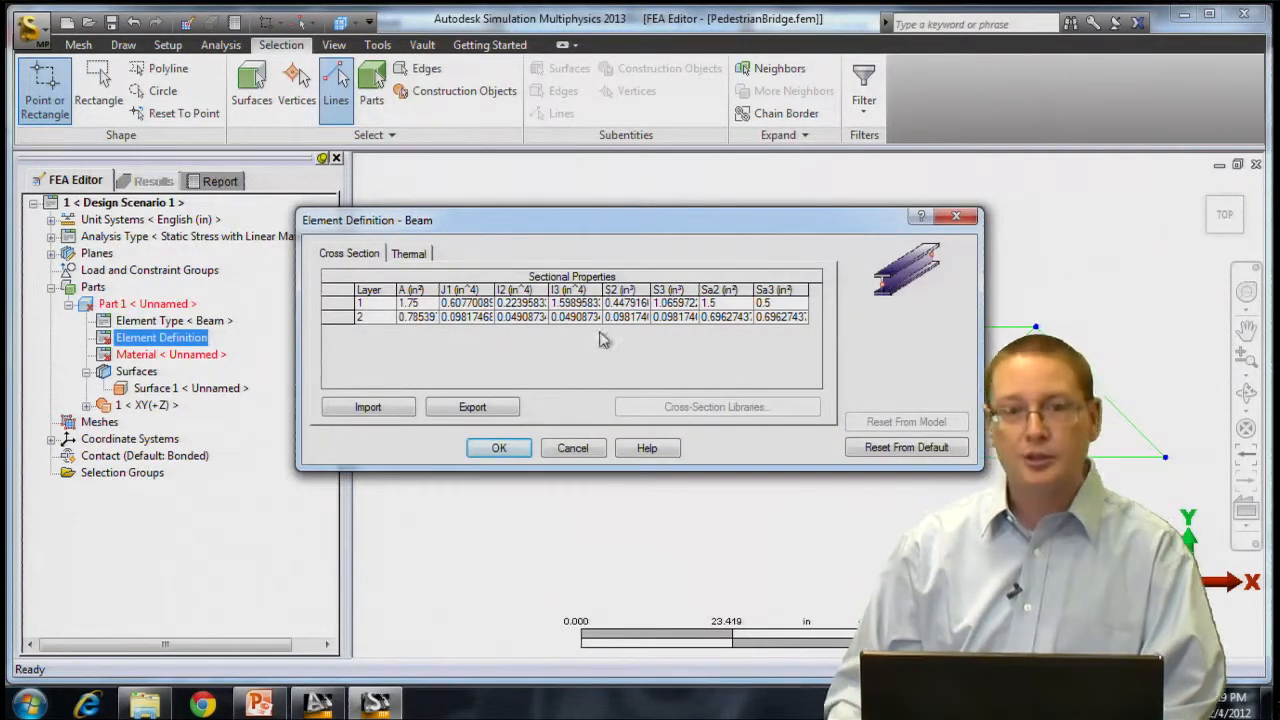
pyautogui.click(503, 448)
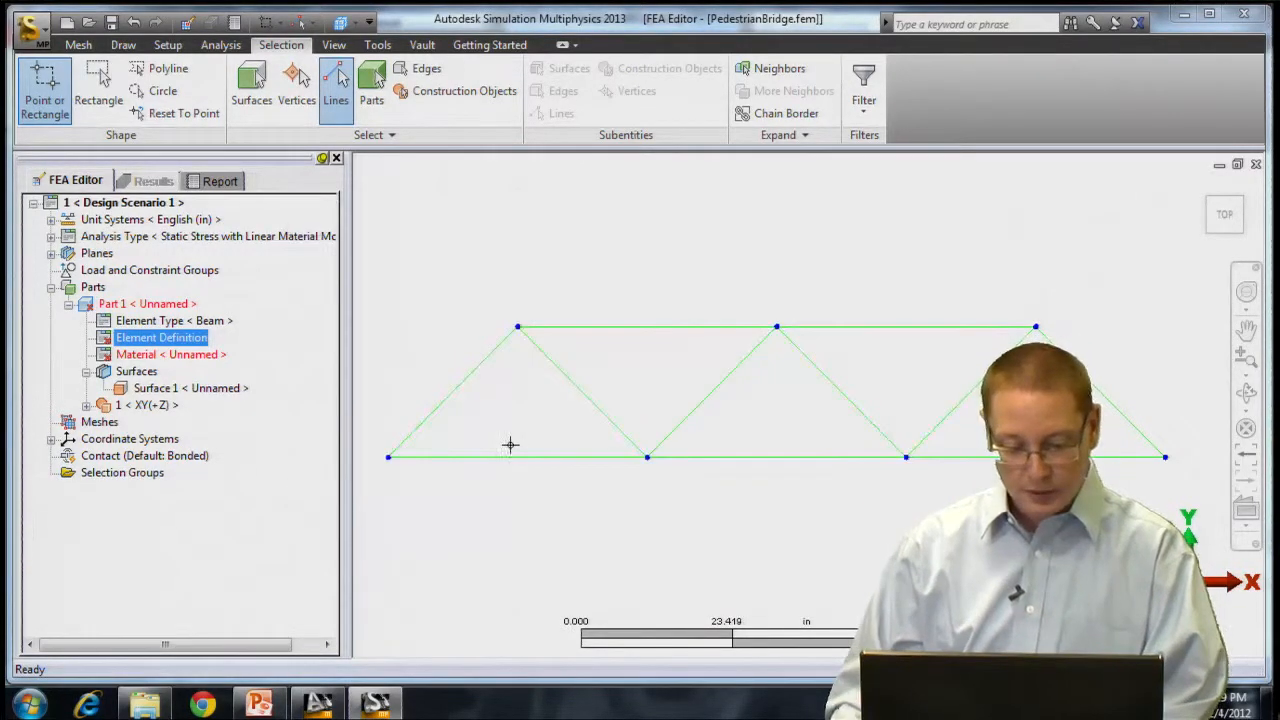
# Assign Steel (ASTM - A36) from the Autodesk Simulation Material Library to Part 1
pyautogui.rightClick(199, 358)
pyautogui.click(290, 364)
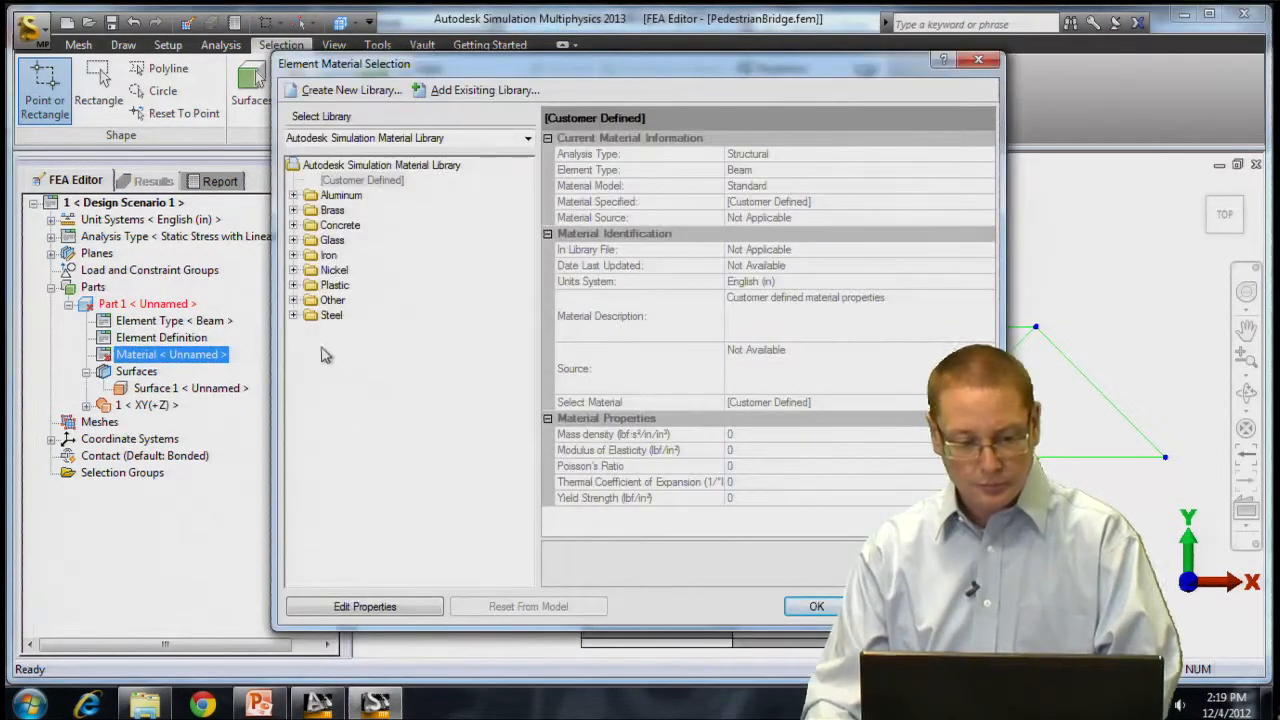
pyautogui.click(294, 316)
pyautogui.click(311, 344)
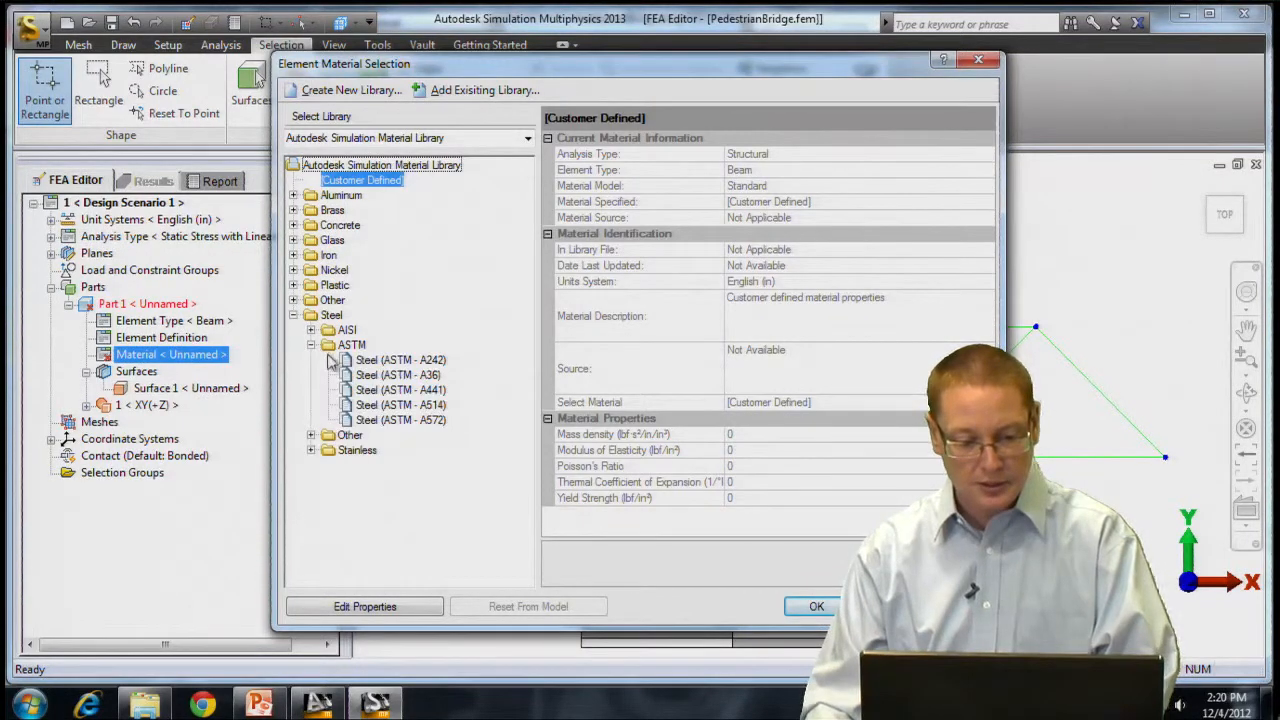
pyautogui.click(398, 375)
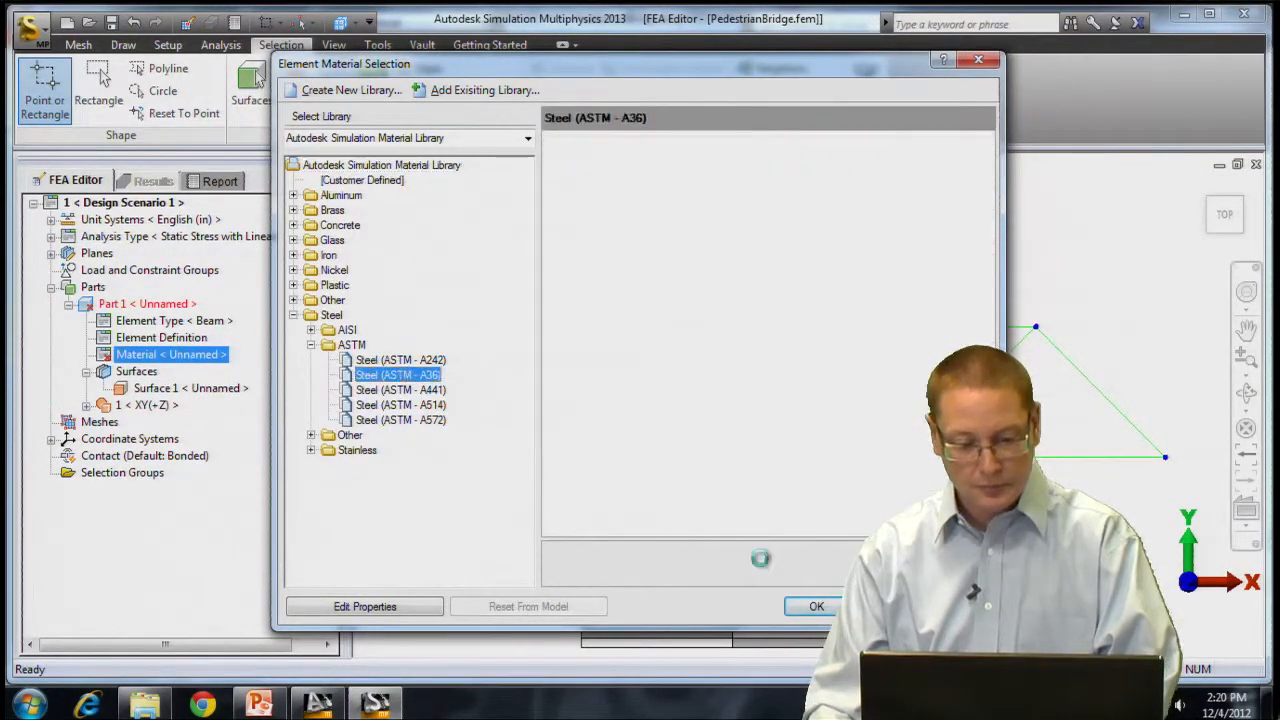
pyautogui.click(812, 609)
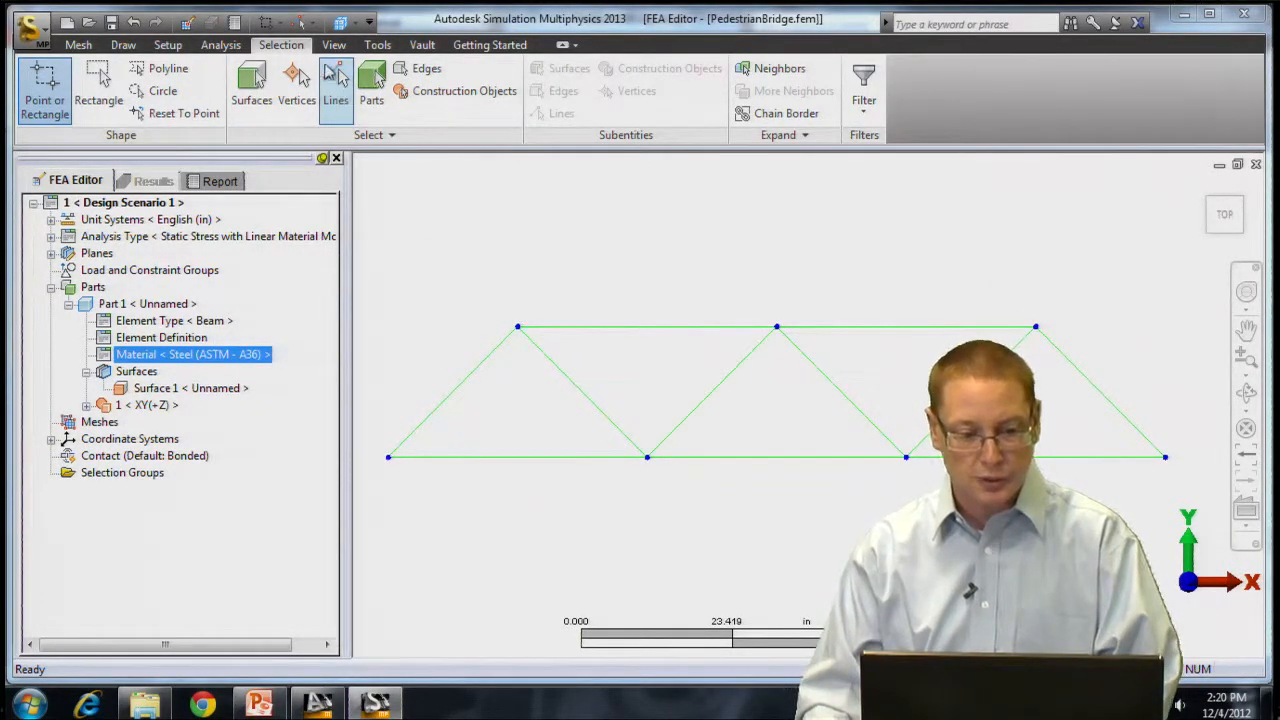
# Hide the construction vertices and set the selection mode to vertices
pyautogui.click(334, 45)
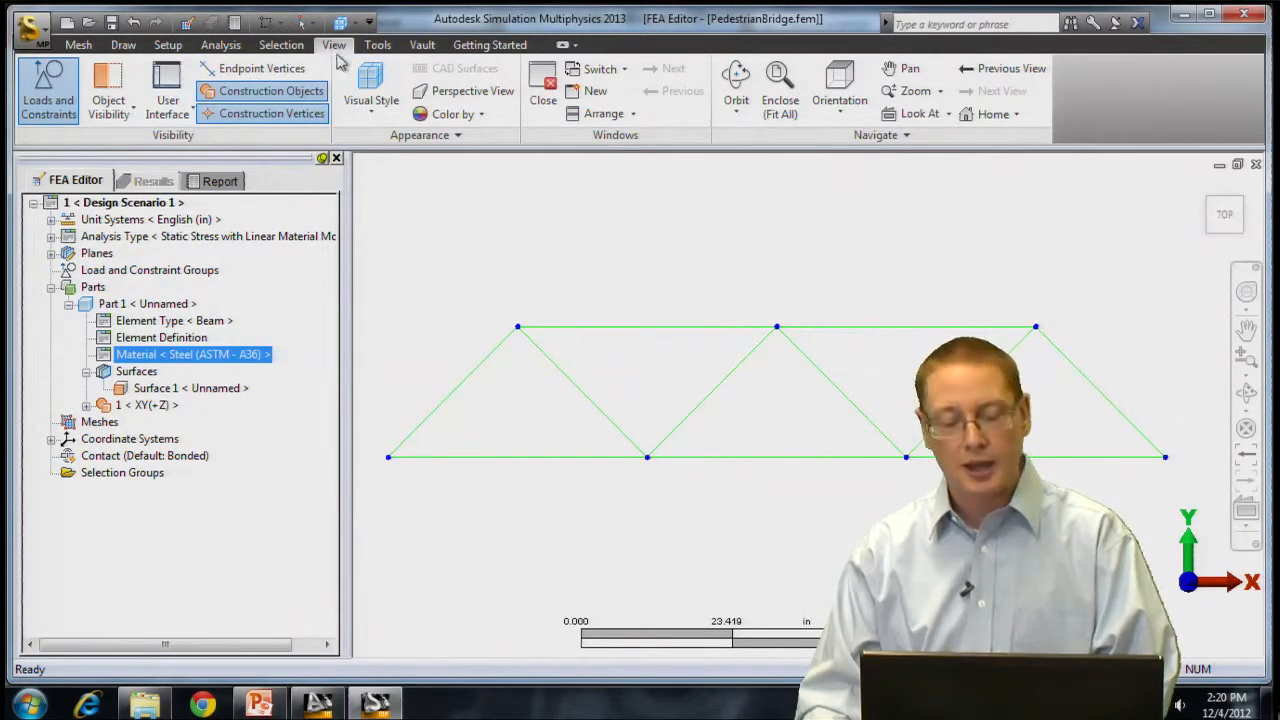
pyautogui.click(244, 116)
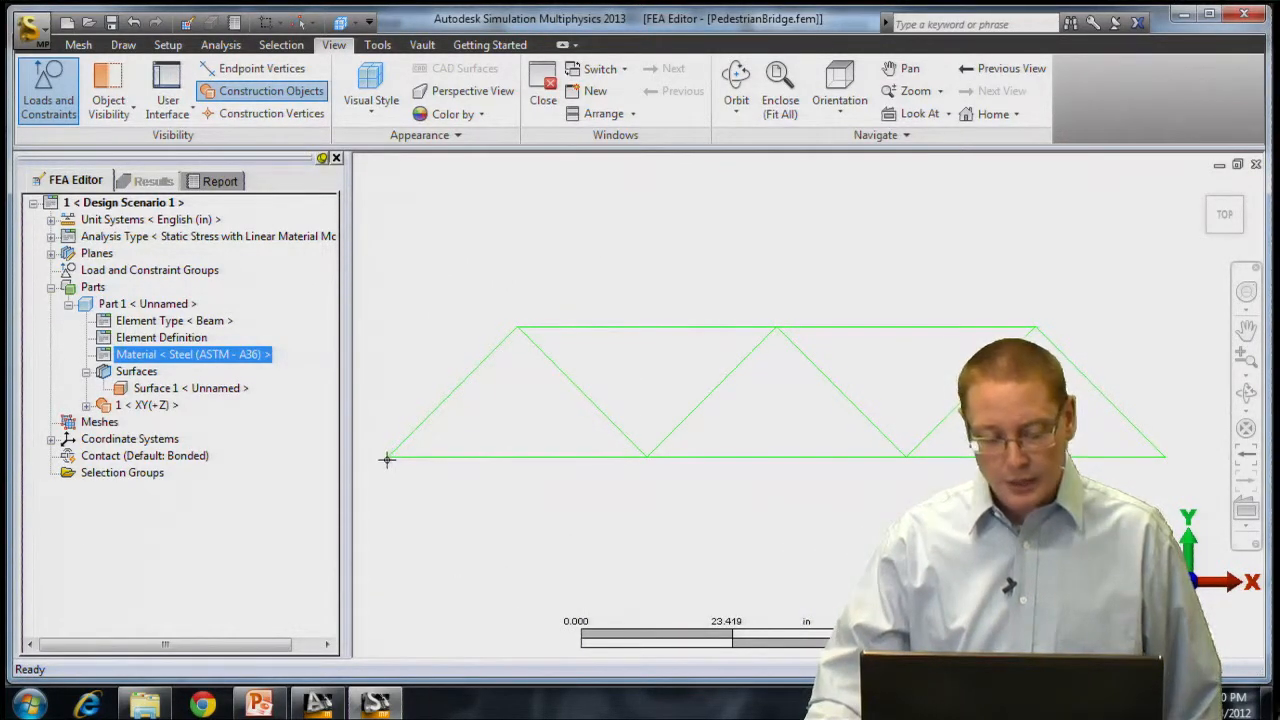
pyautogui.click(220, 44)
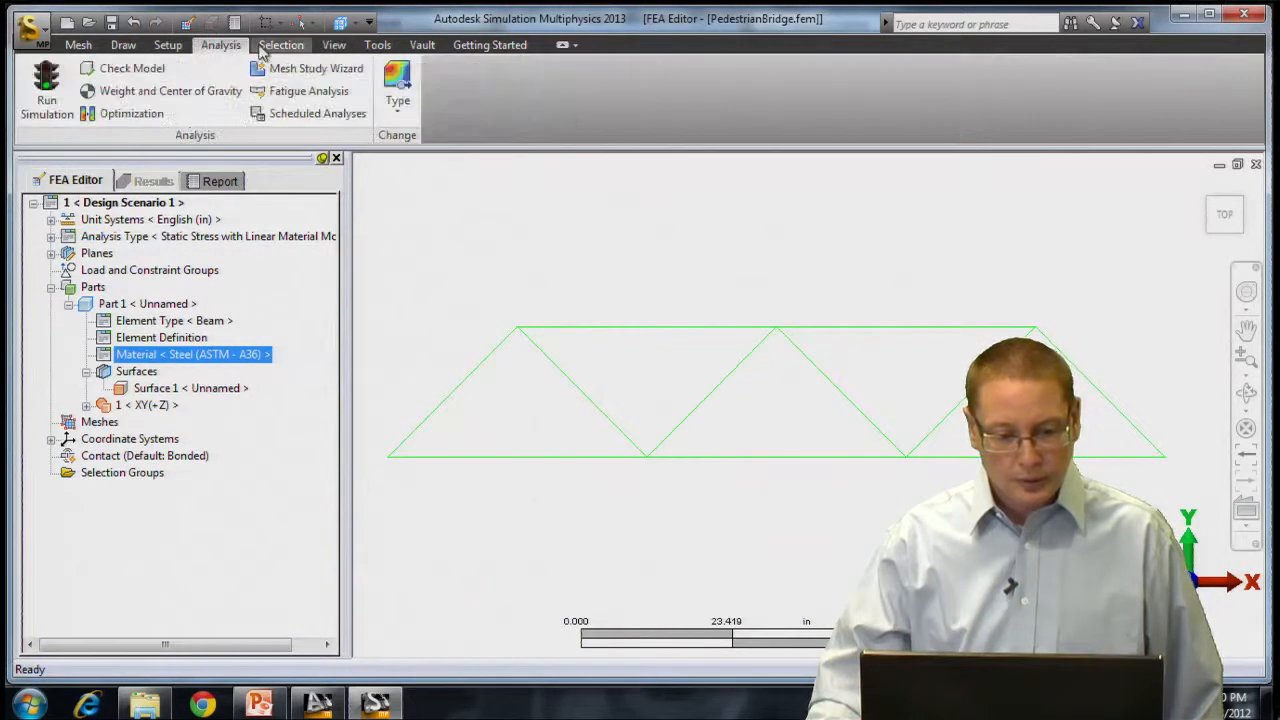
pyautogui.click(281, 44)
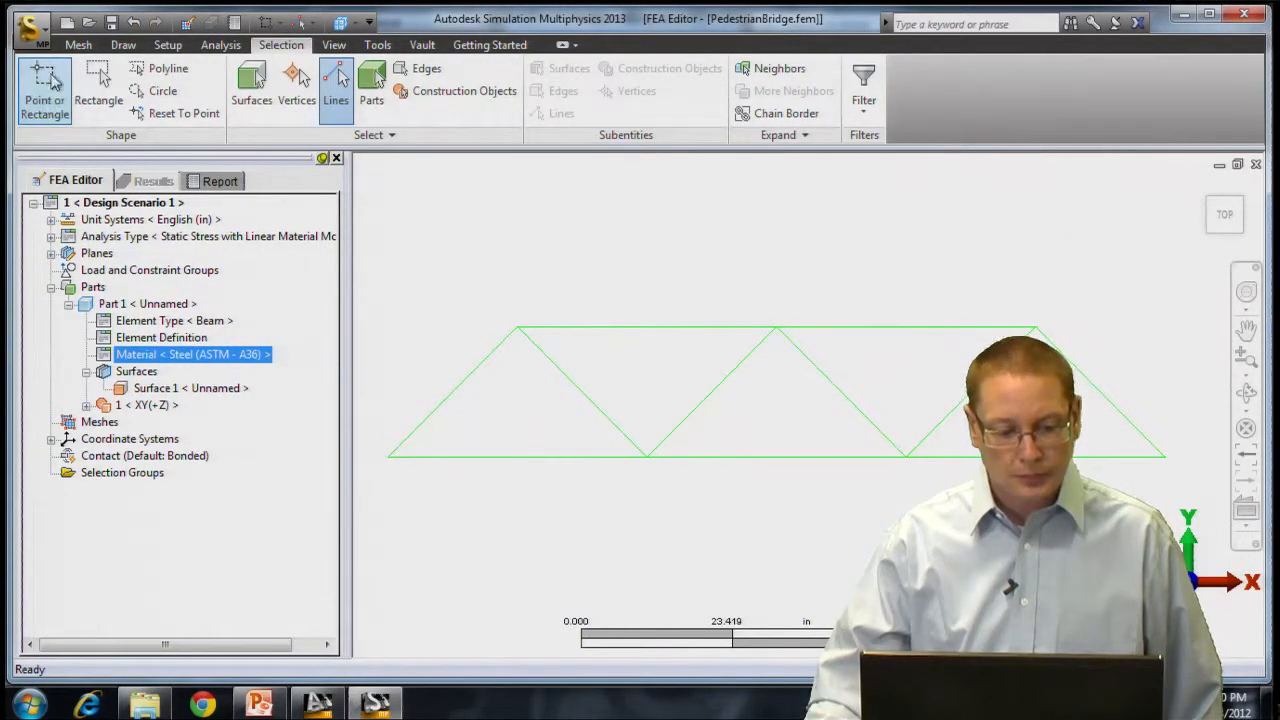
pyautogui.click(298, 102)
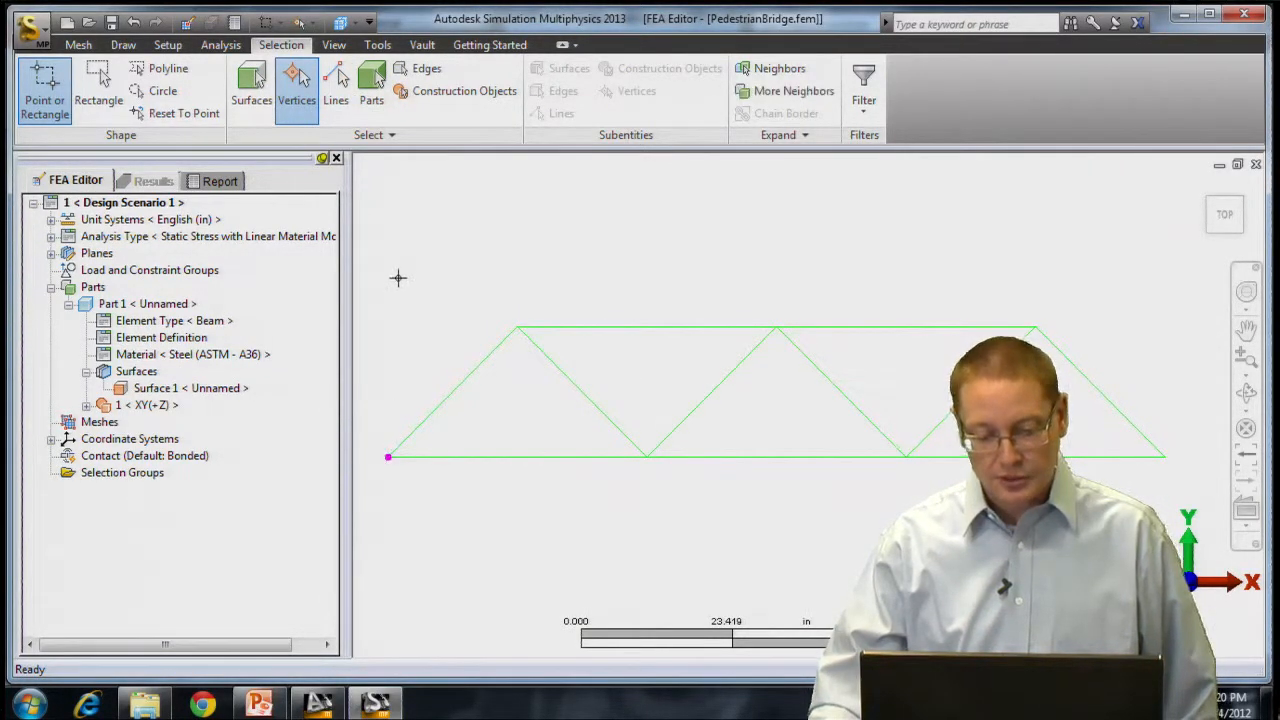
# Apply a Fixed nodal general constraint to the vertex at the truss's lower-left end
pyautogui.rightClick(456, 221)
pyautogui.moveTo(558, 298)
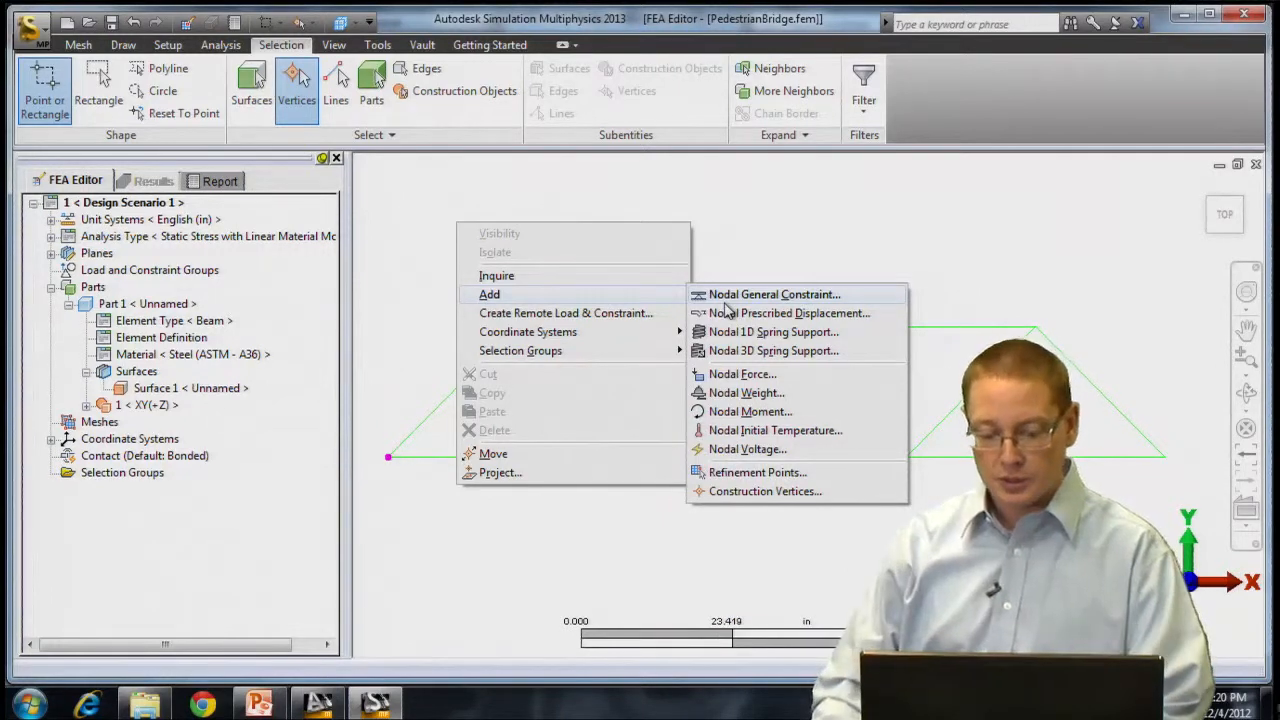
pyautogui.click(735, 298)
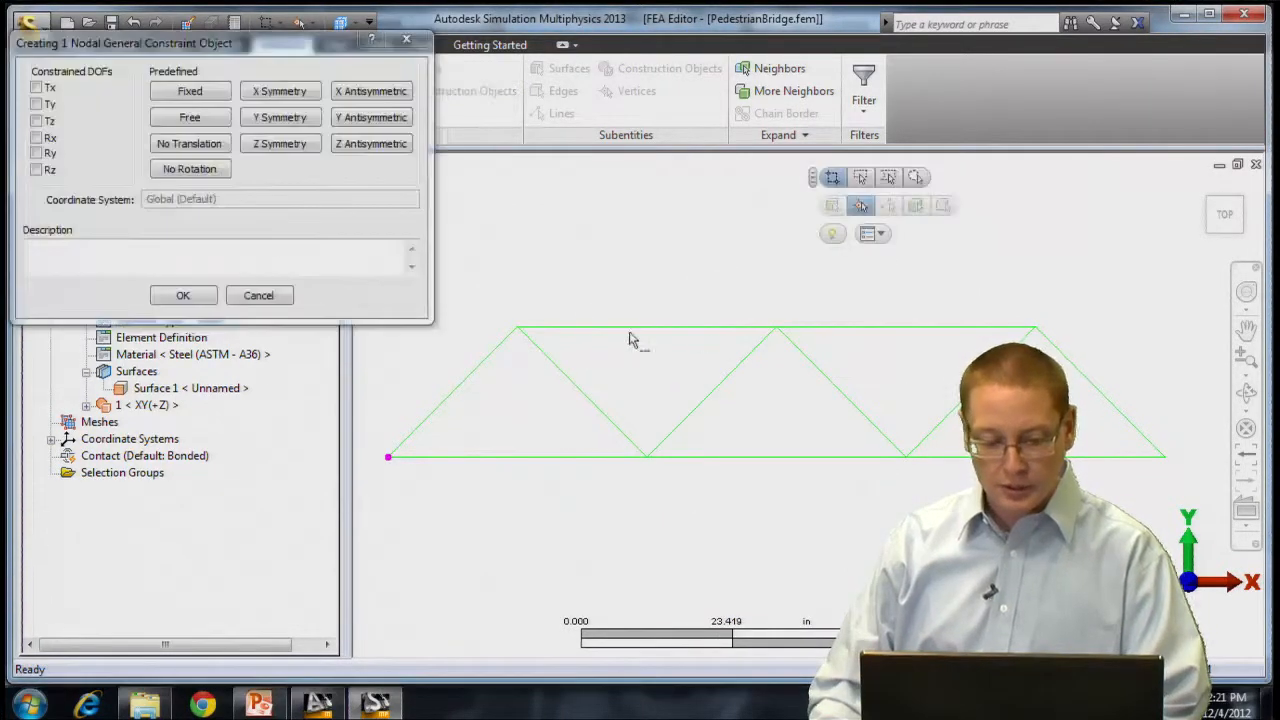
pyautogui.click(194, 93)
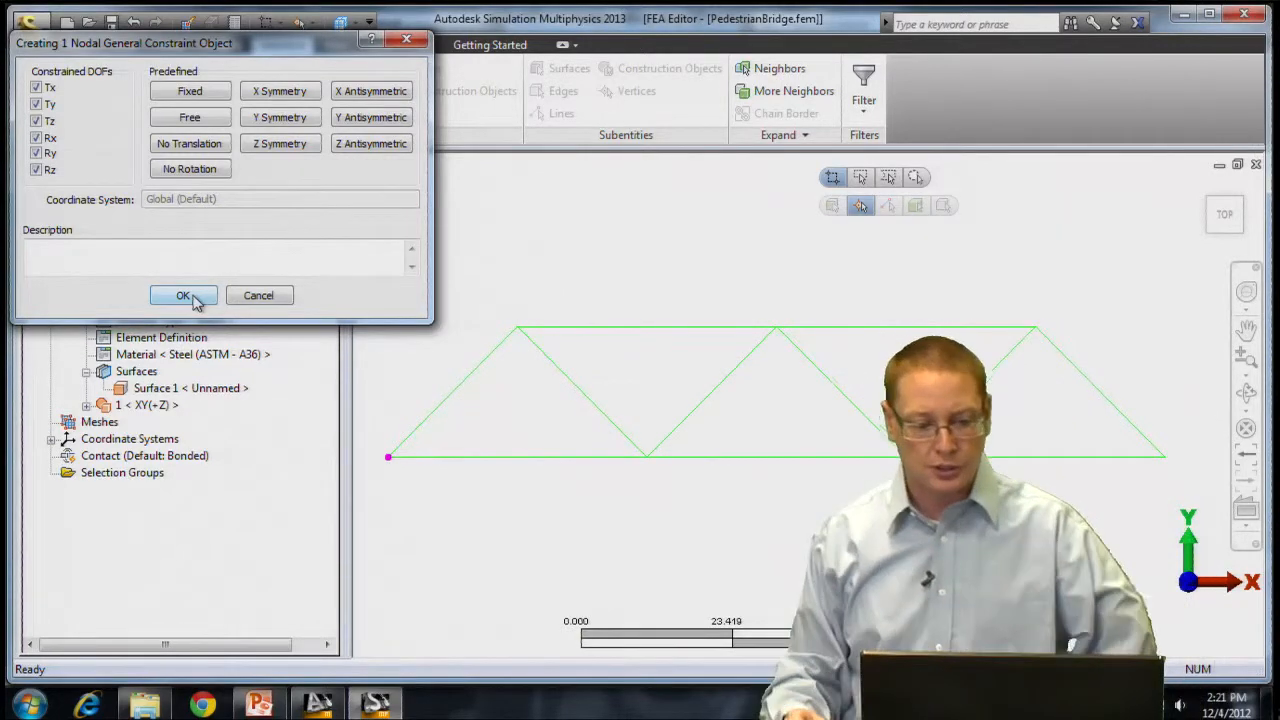
pyautogui.click(183, 296)
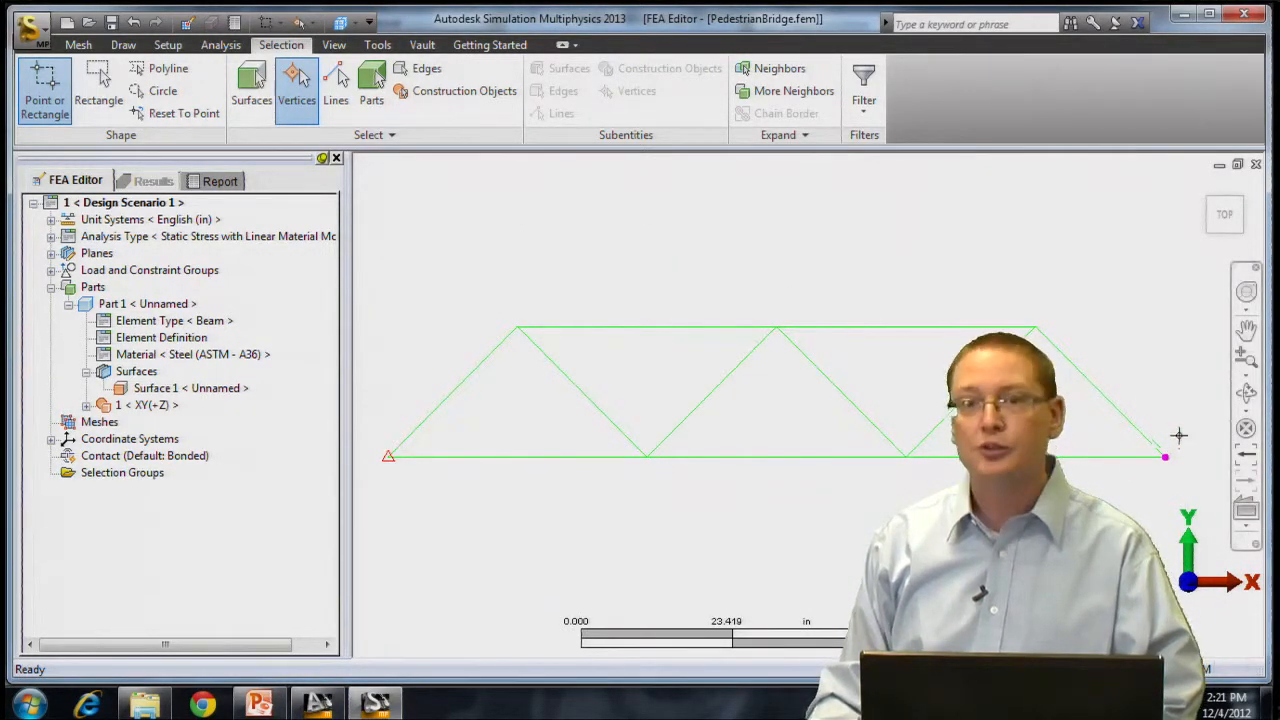
# Add a nodal general constraint at the truss's lower-right end vertex, constraining Ty, Tz, Rx and Ry and leaving Tx and Rz free
pyautogui.rightClick(619, 252)
pyautogui.moveTo(660, 323)
pyautogui.click(906, 326)
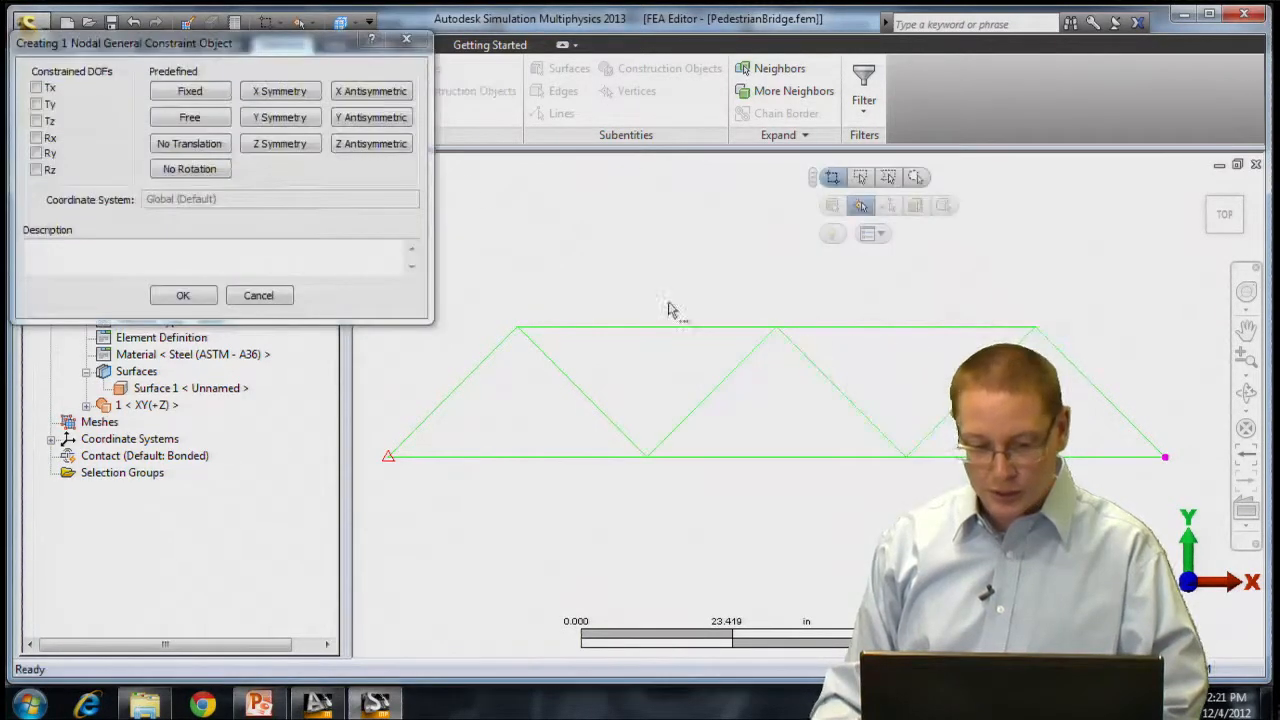
pyautogui.moveTo(330, 48); pyautogui.dragTo(828, 290)
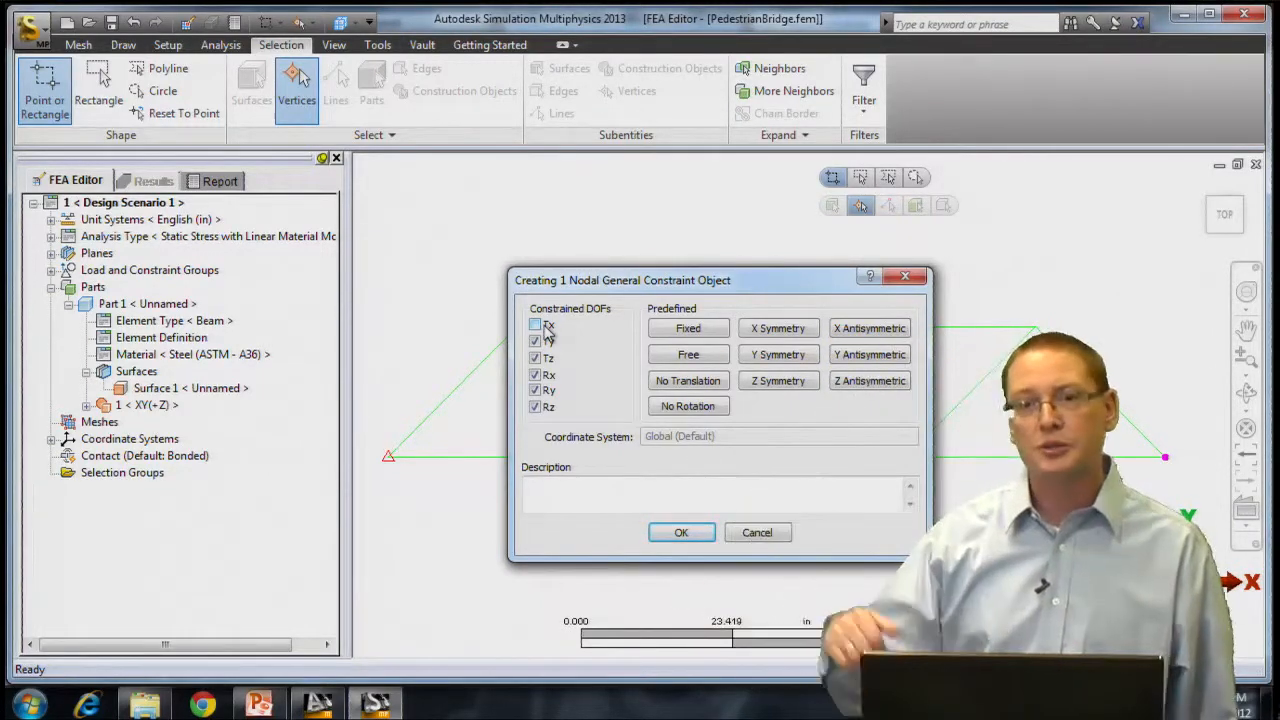
pyautogui.click(536, 408)
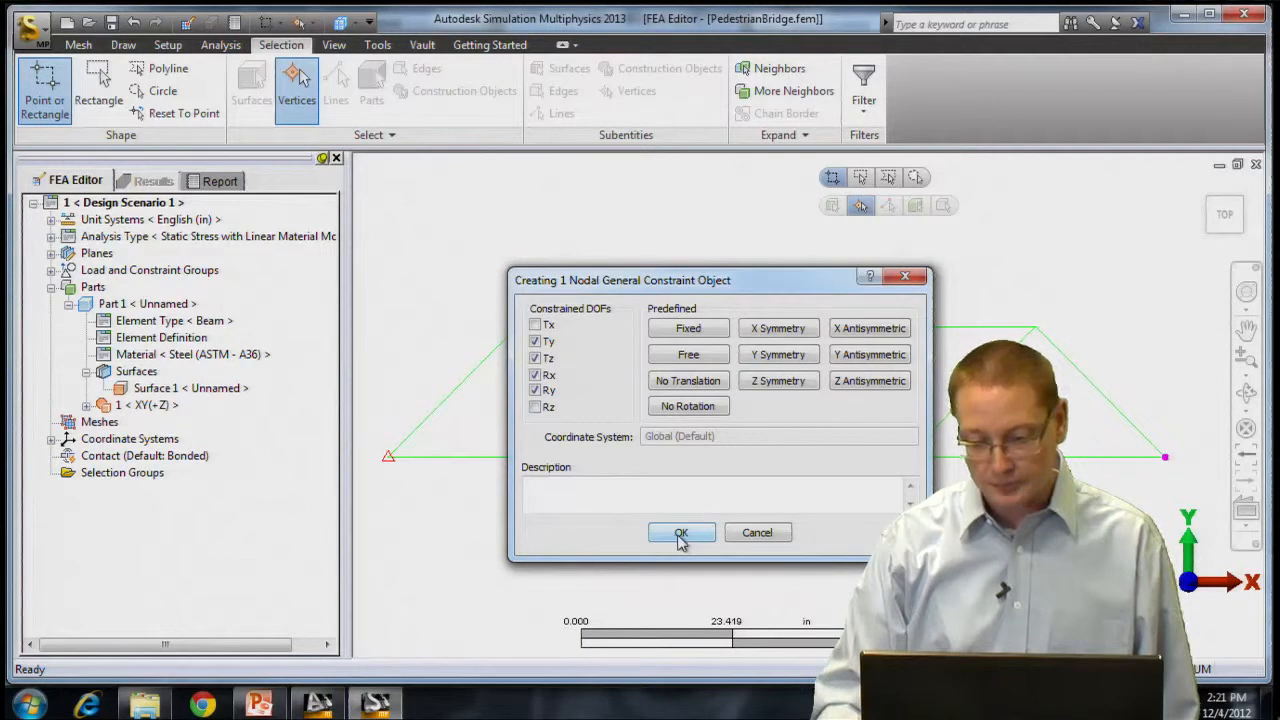
pyautogui.click(680, 535)
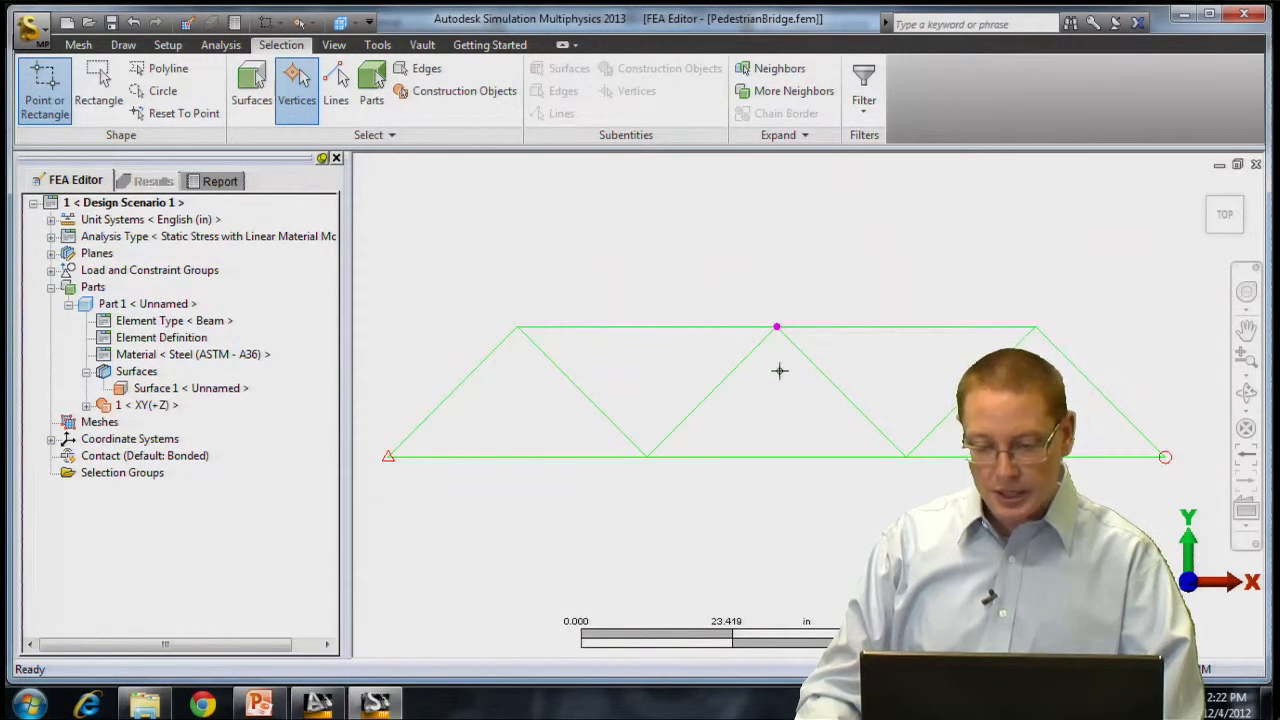
# Add a nodal force of -1000 lbf in the Y direction at the middle vertex of the truss's top chord
pyautogui.rightClick(571, 216)
pyautogui.moveTo(668, 300)
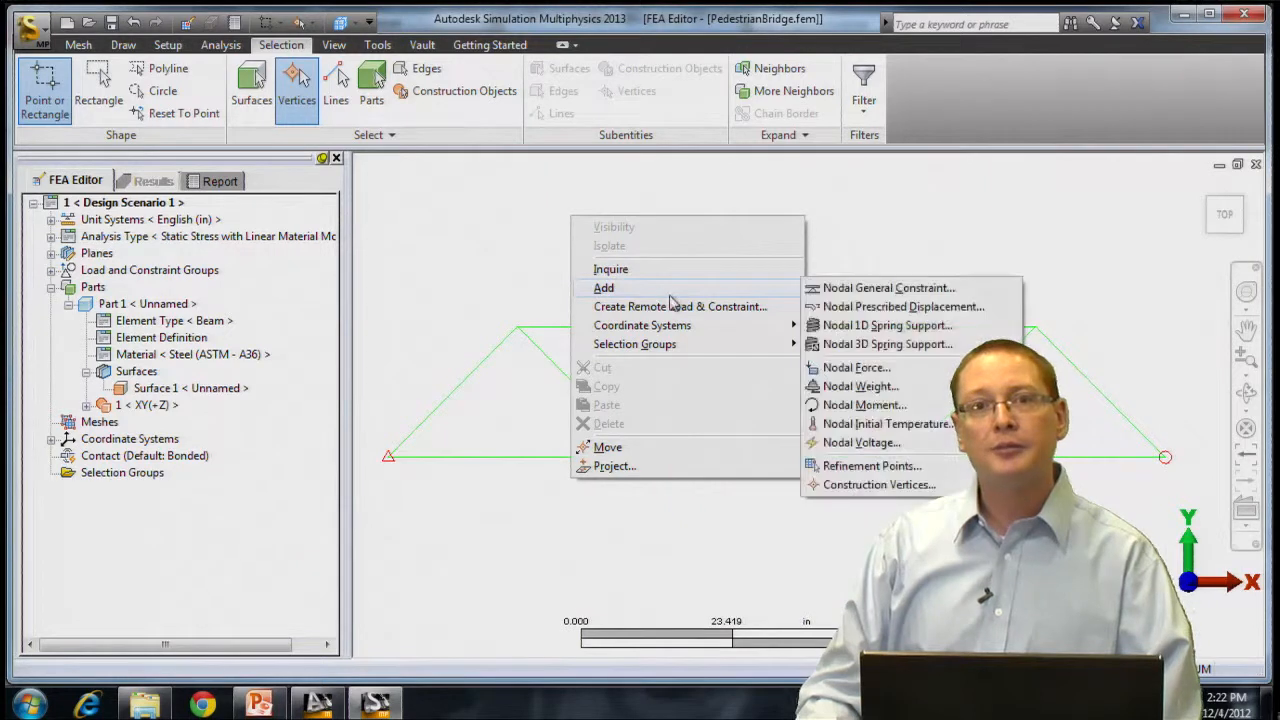
pyautogui.click(856, 368)
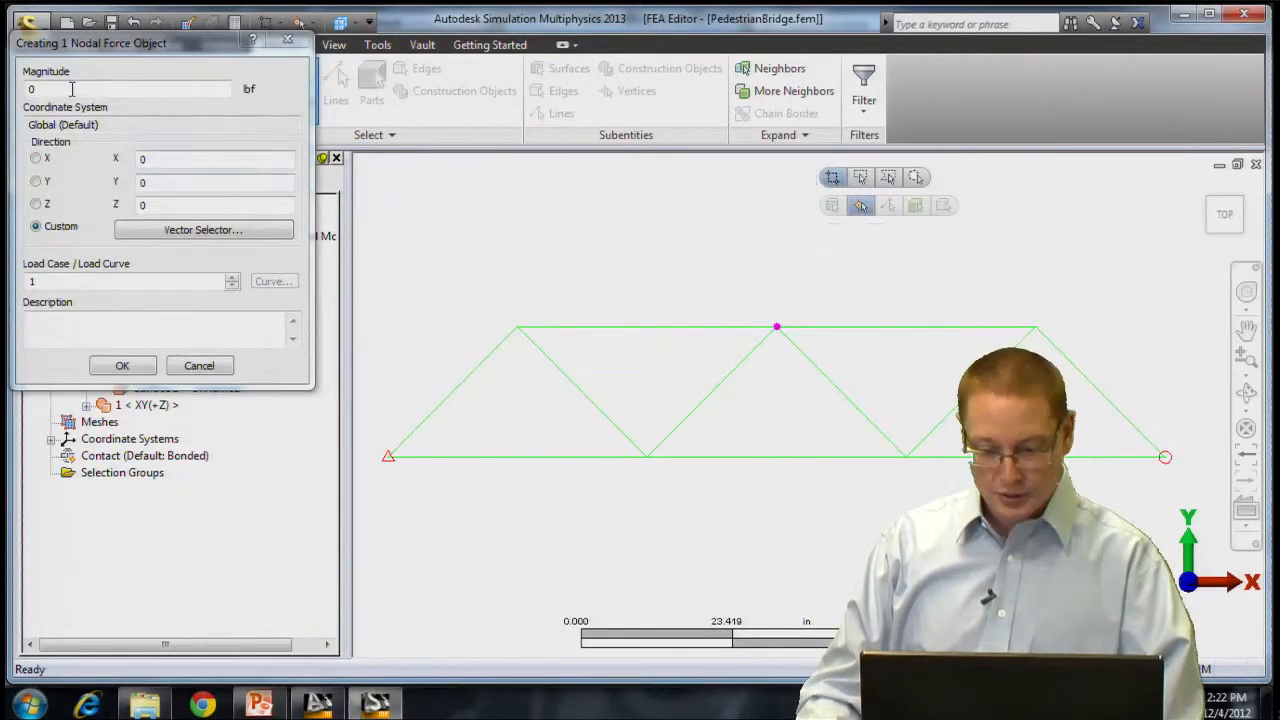
pyautogui.click(135, 89)
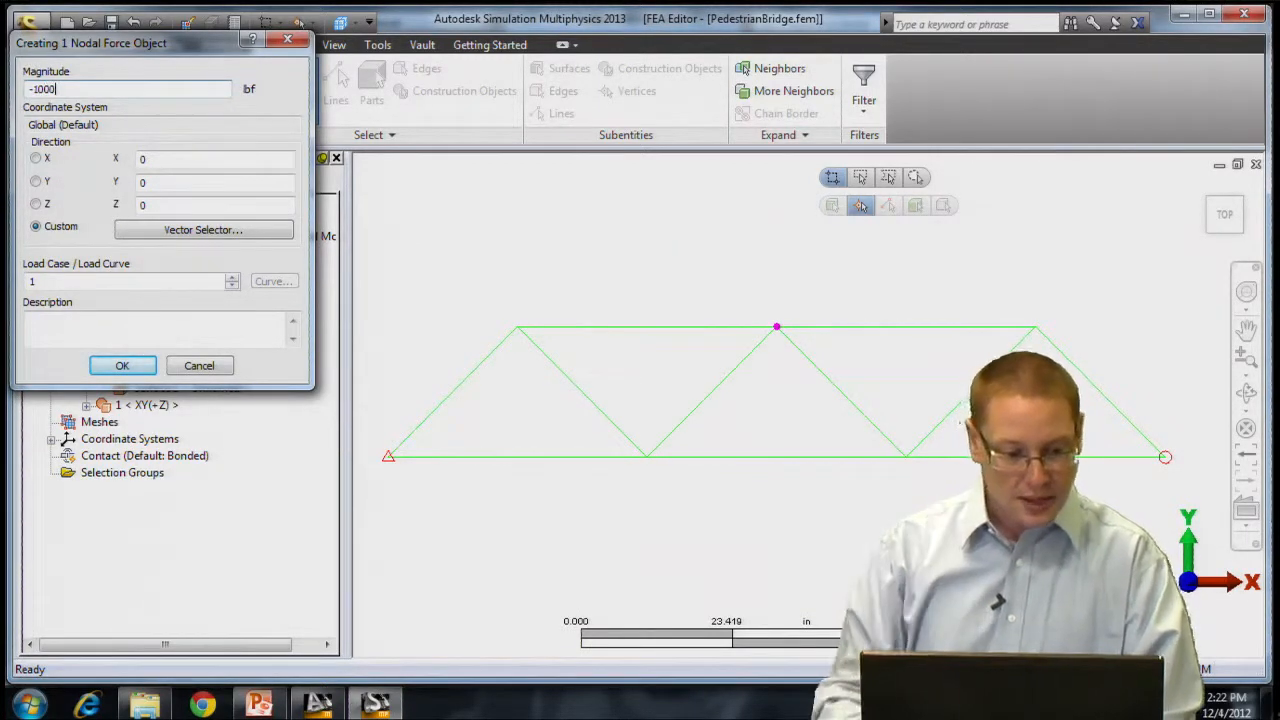
pyautogui.click(38, 185)
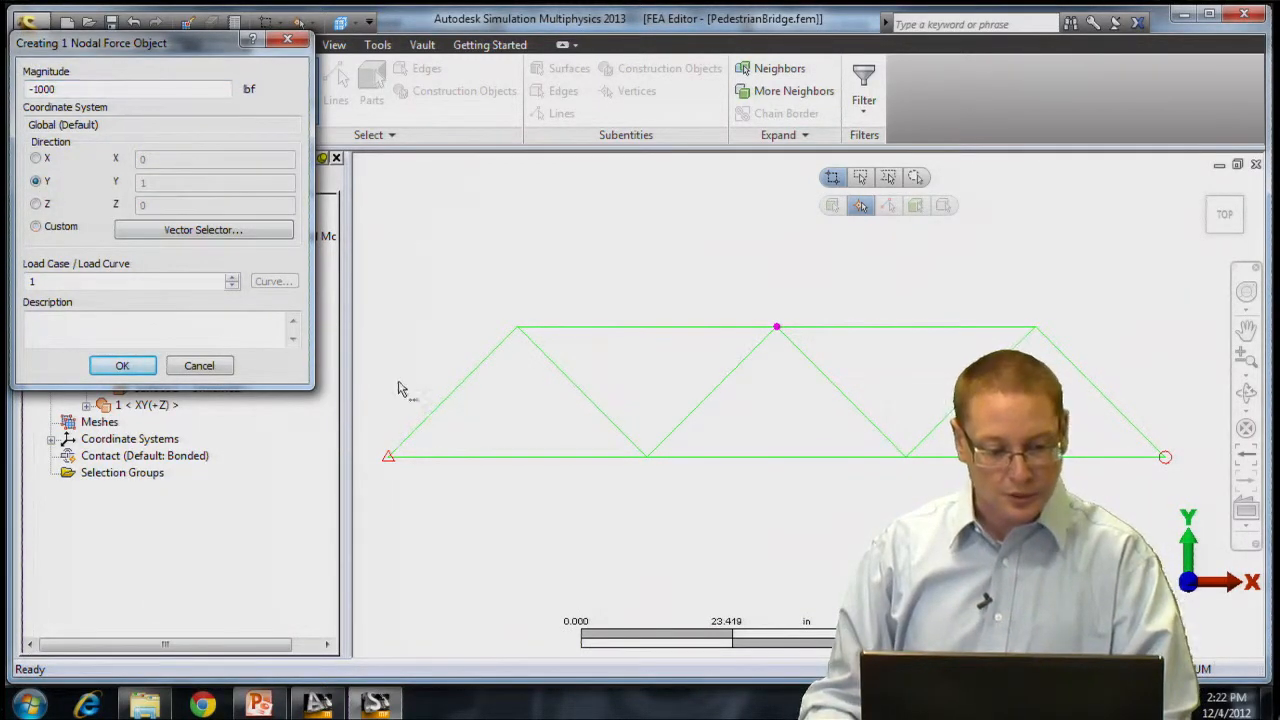
pyautogui.click(122, 366)
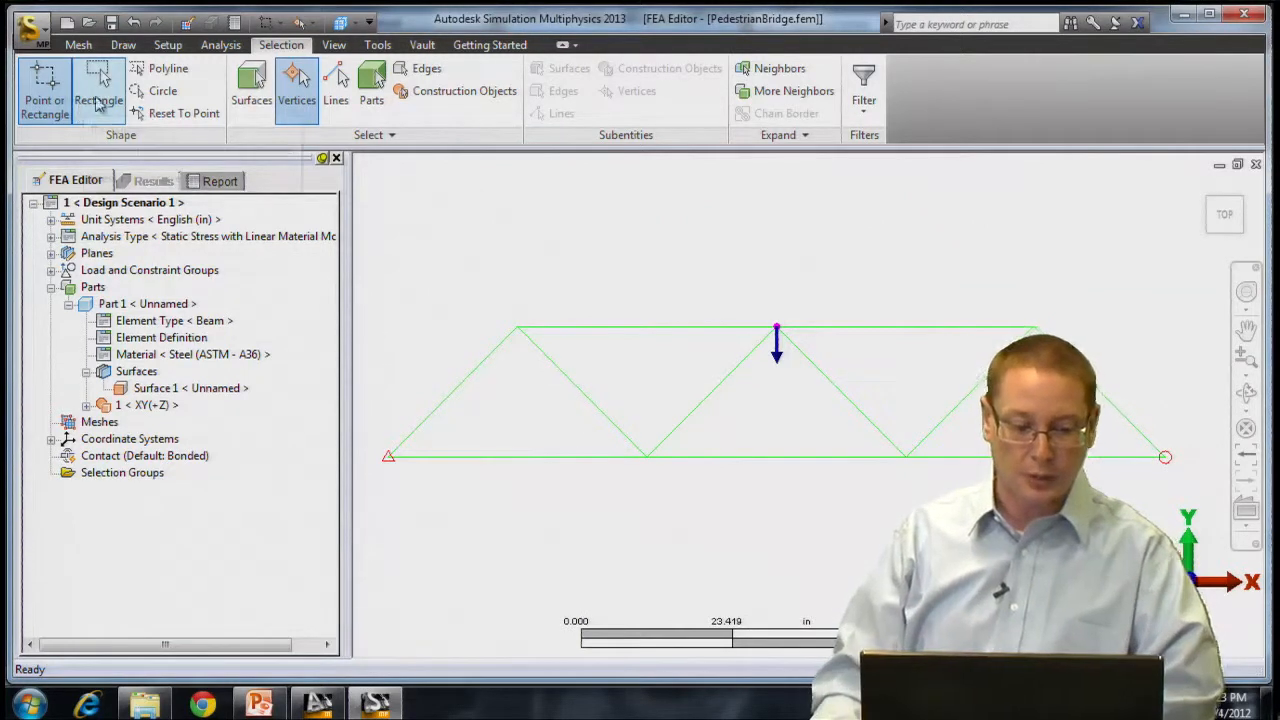
# Select all lines of the truss and divide each of them into 4 lines
pyautogui.click(97, 92)
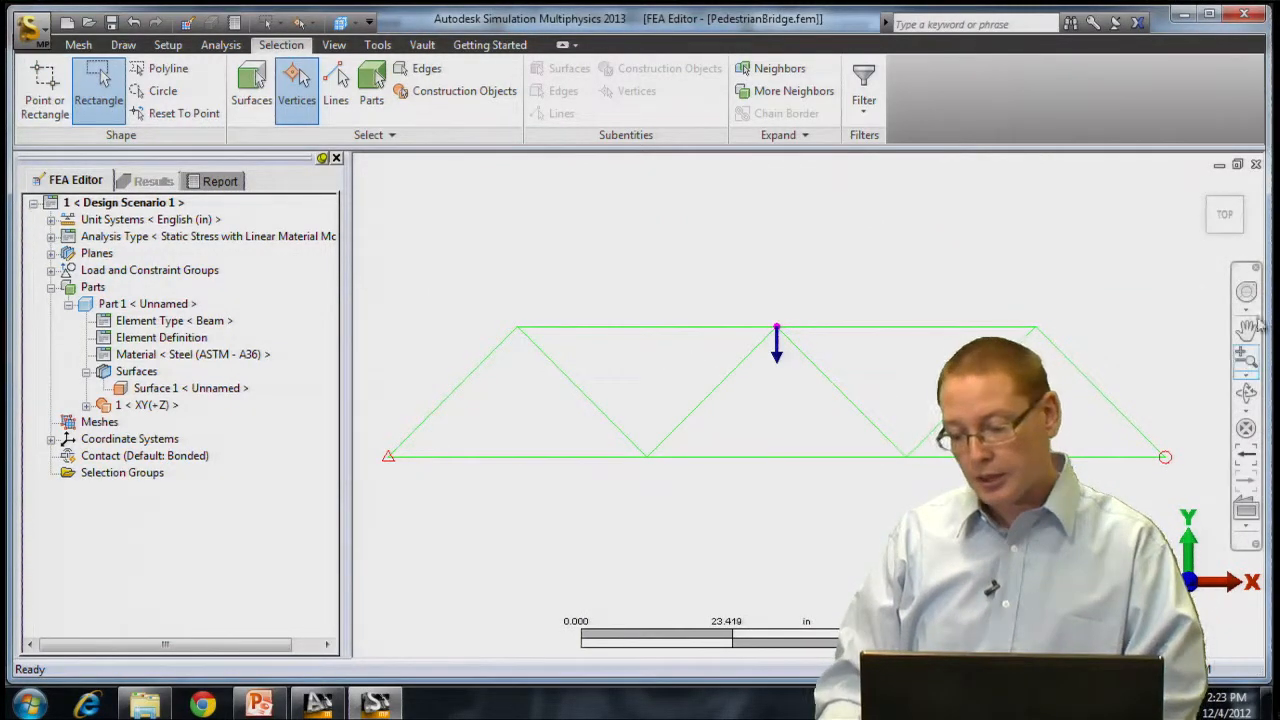
pyautogui.moveTo(1183, 270); pyautogui.dragTo(376, 489)
pyautogui.click(336, 90)
pyautogui.moveTo(1187, 260); pyautogui.dragTo(377, 518)
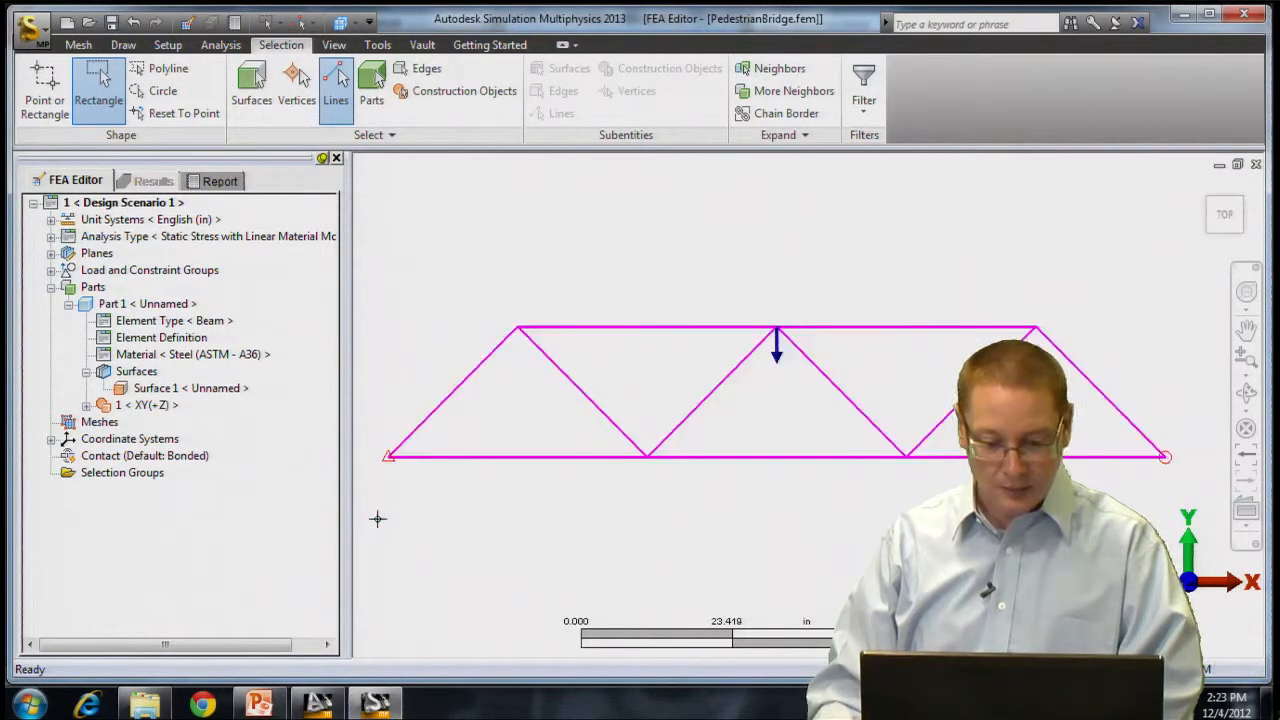
pyautogui.rightClick(491, 233)
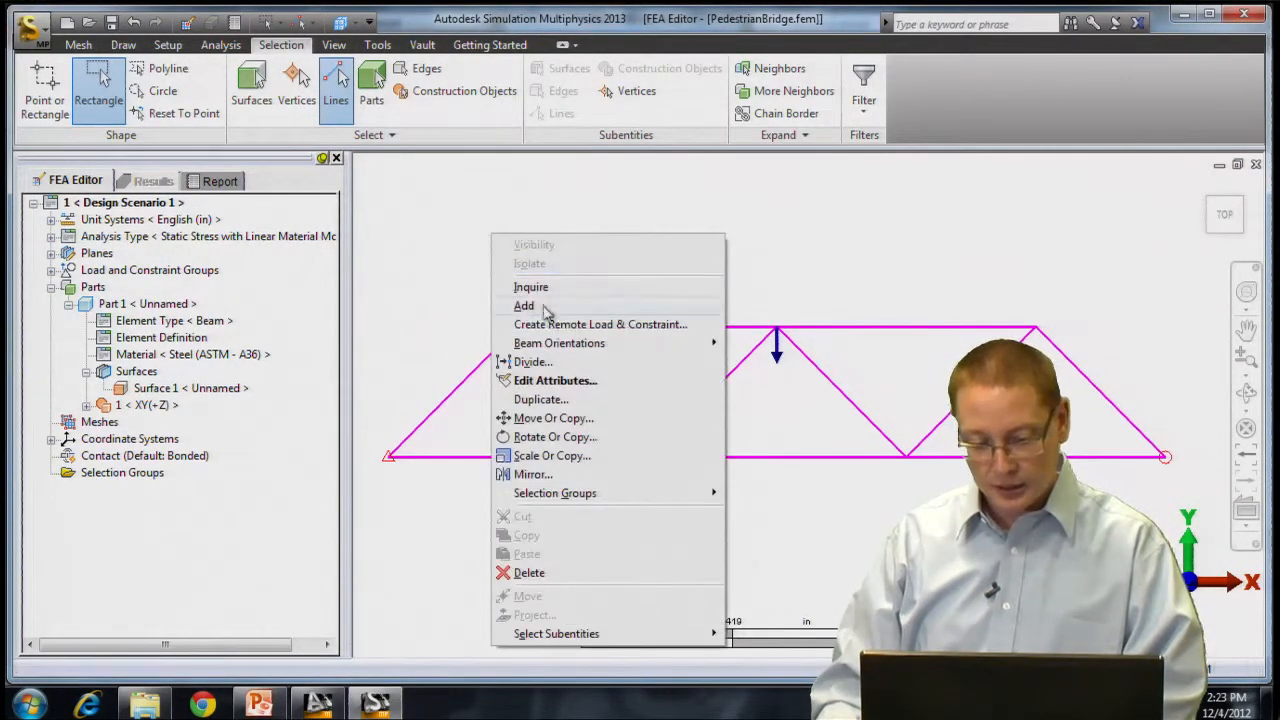
pyautogui.click(575, 370)
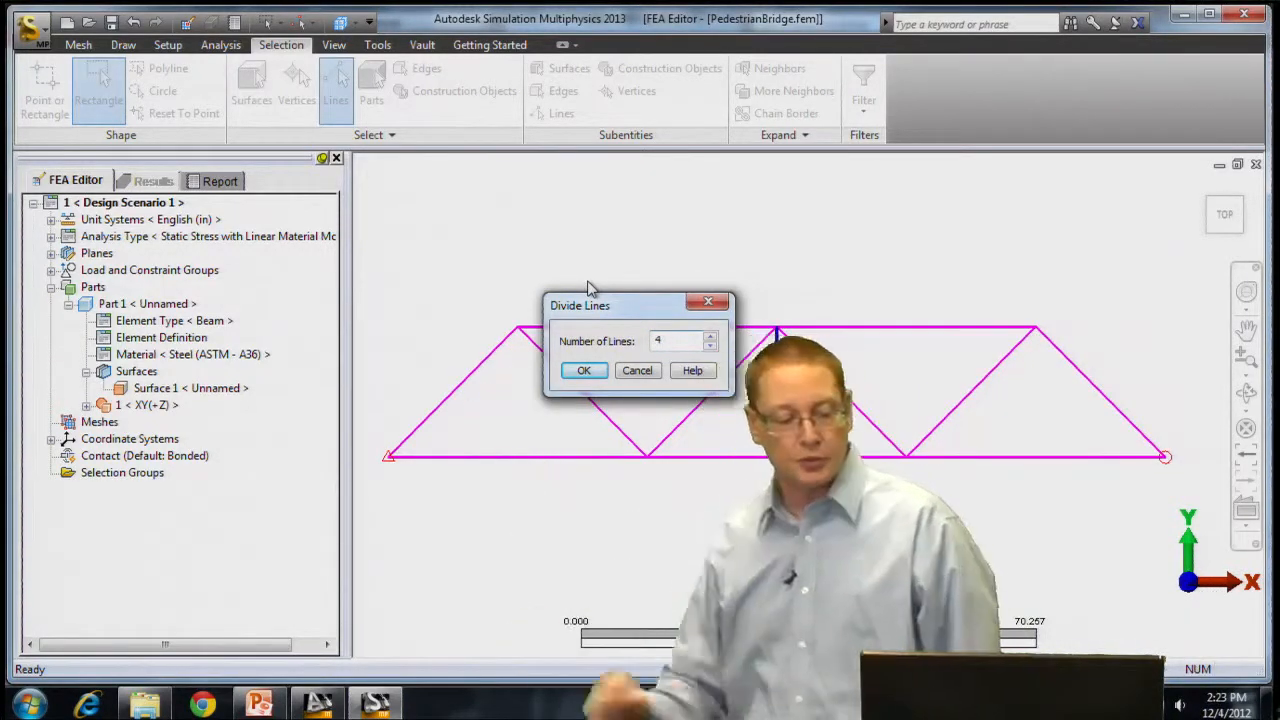
pyautogui.click(580, 372)
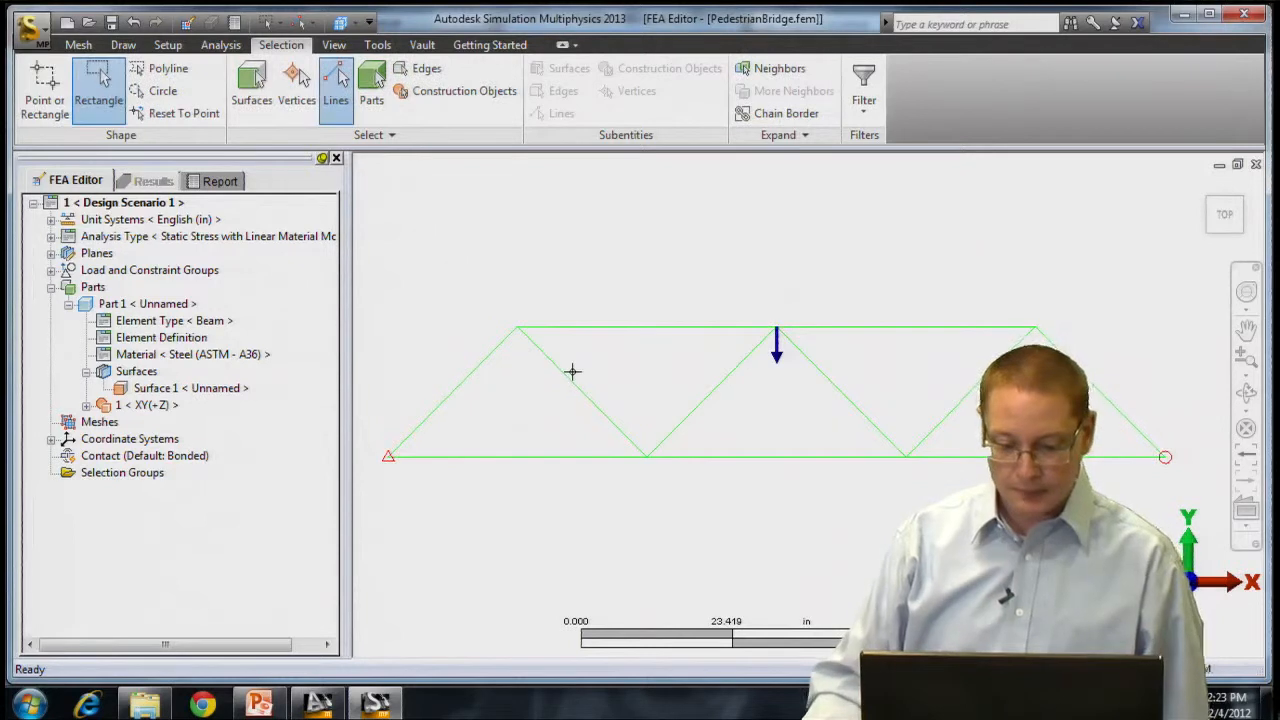
# Select a single line on the top chord beside the loaded vertex to check the division
pyautogui.click(44, 94)
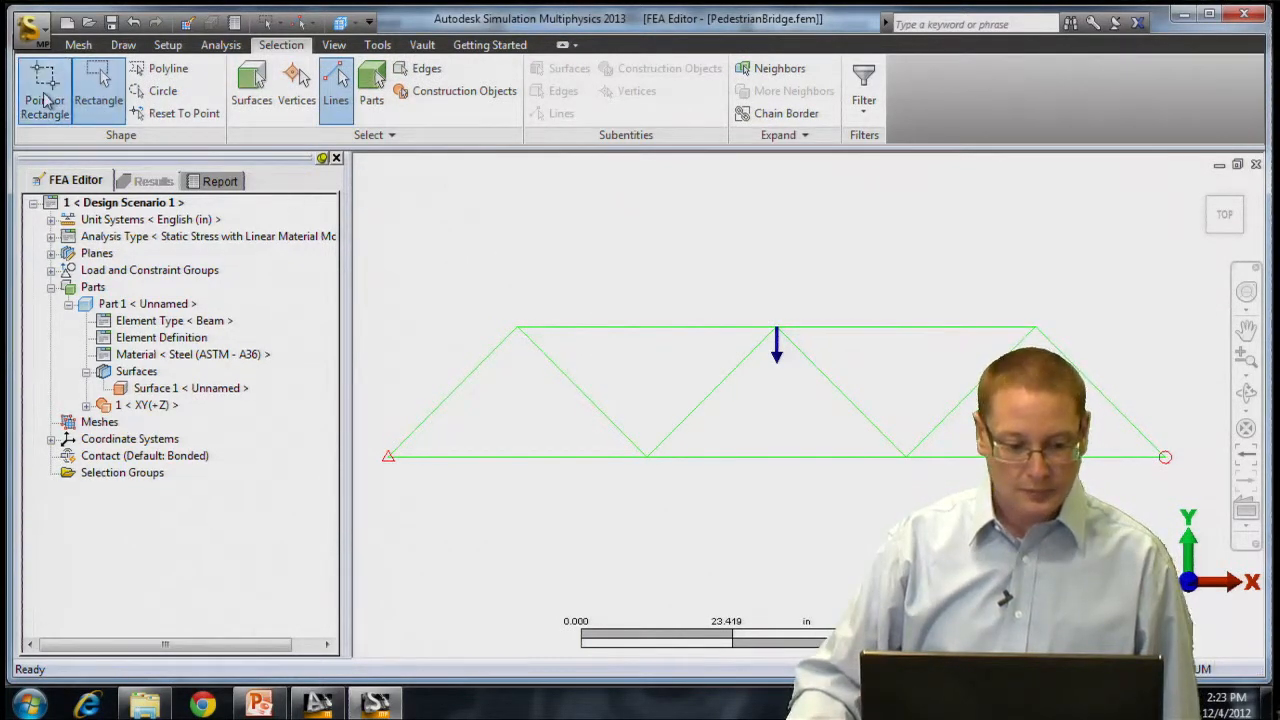
pyautogui.click(549, 327)
pyautogui.click(627, 349)
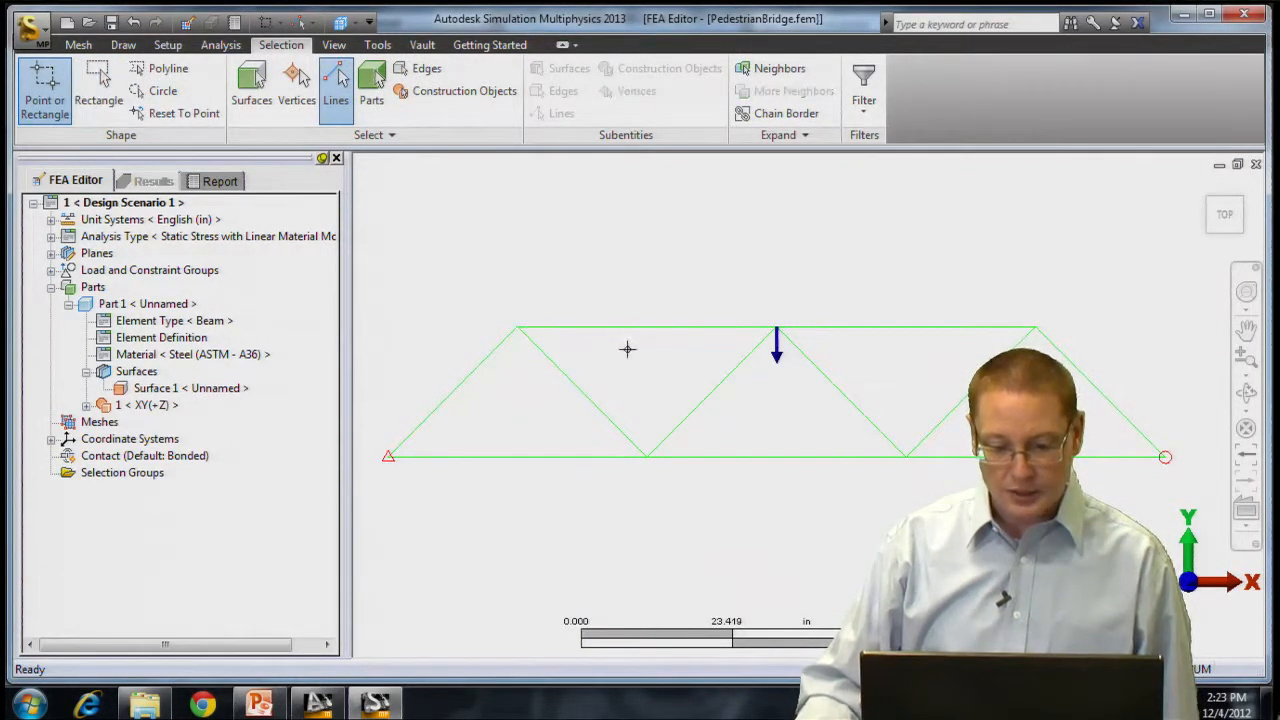
pyautogui.click(628, 329)
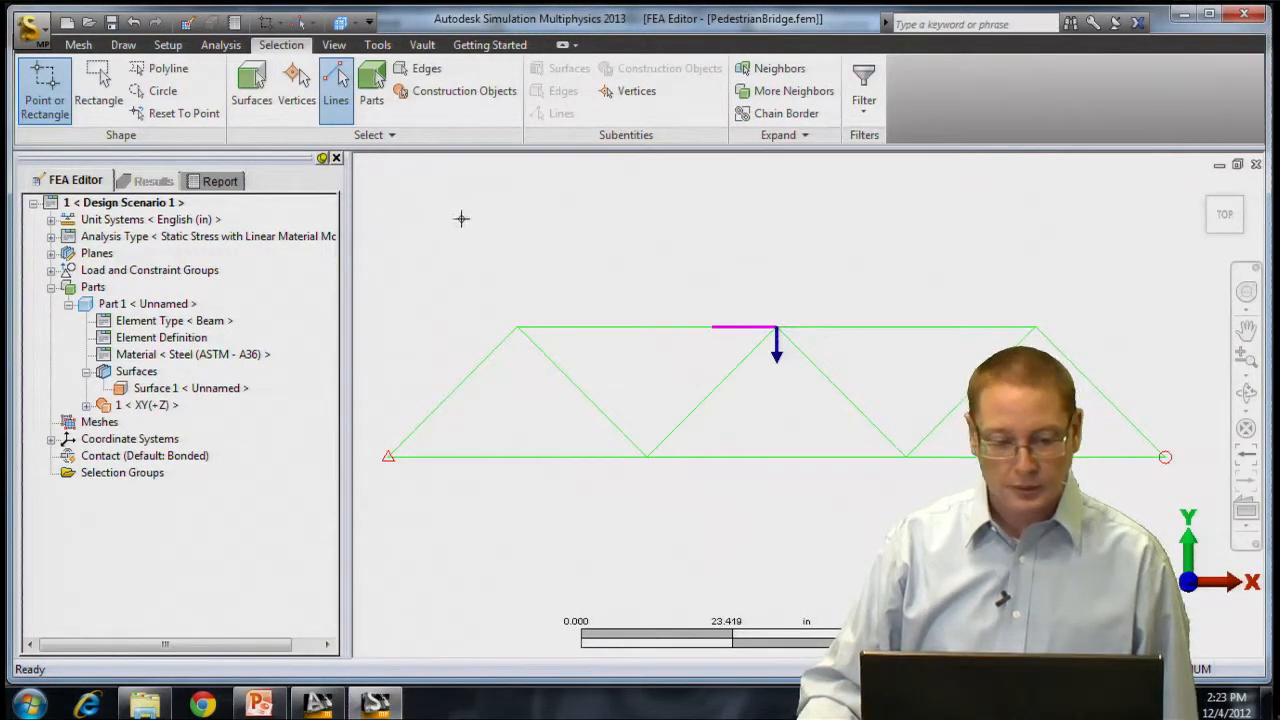
# Run the linear static stress simulation of the bridge and close the analysis window when it finishes
pyautogui.click(220, 46)
pyautogui.click(47, 92)
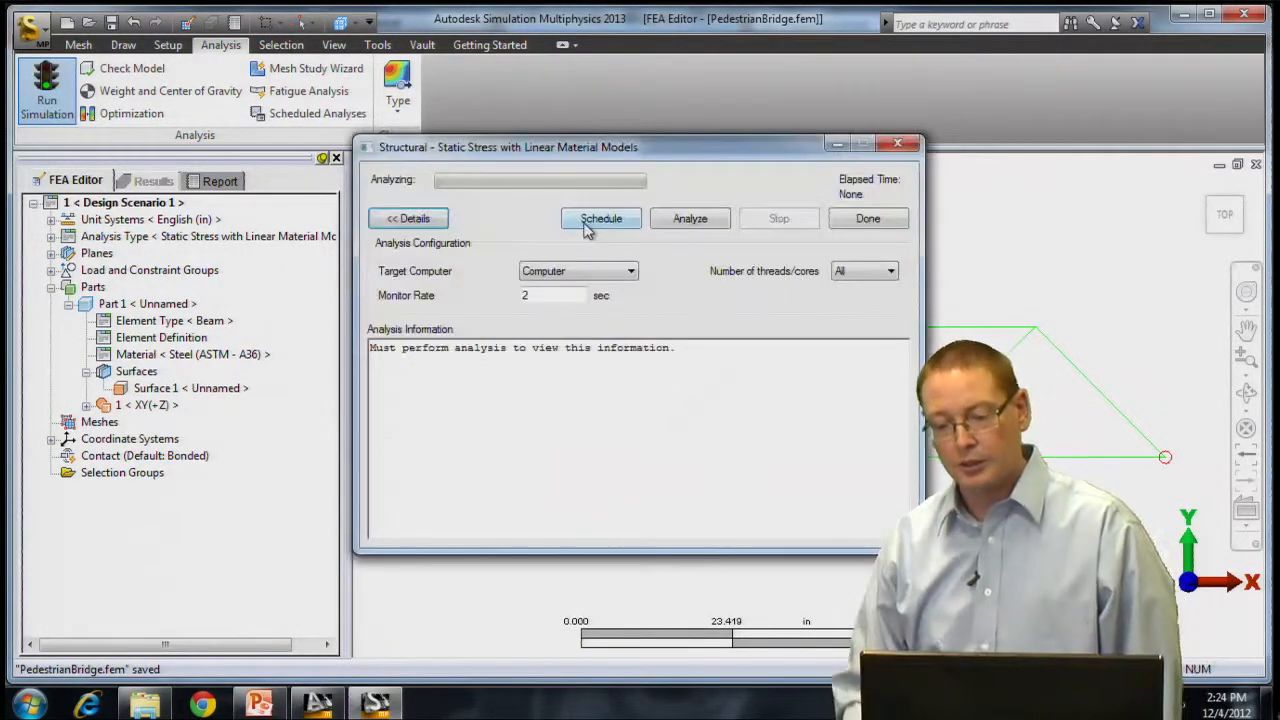
pyautogui.click(697, 226)
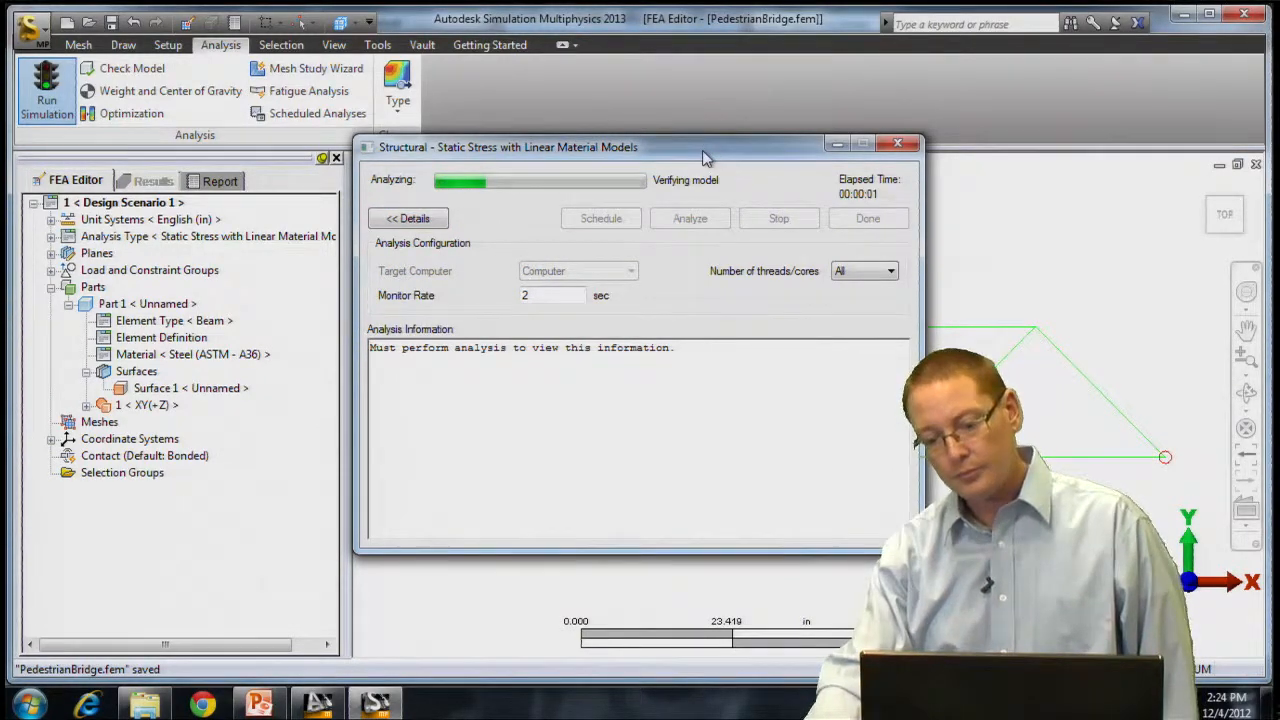
pyautogui.moveTo(703, 158); pyautogui.dragTo(432, 121)
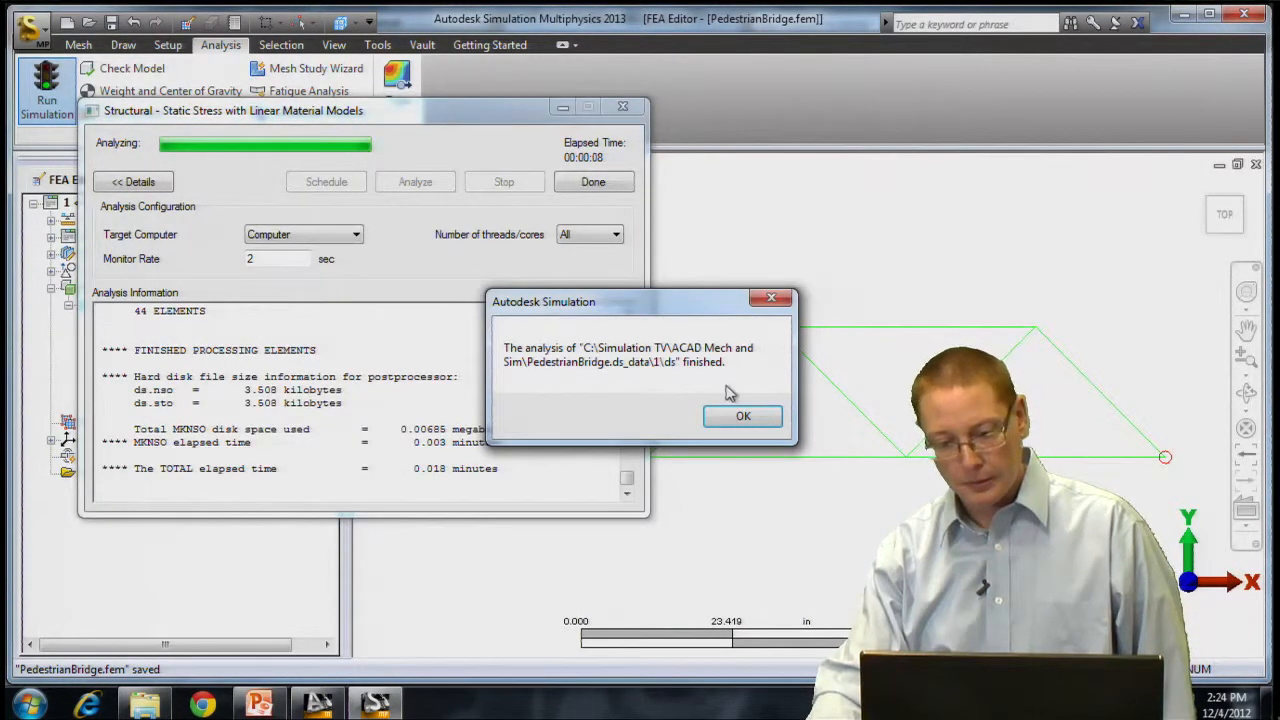
pyautogui.click(743, 418)
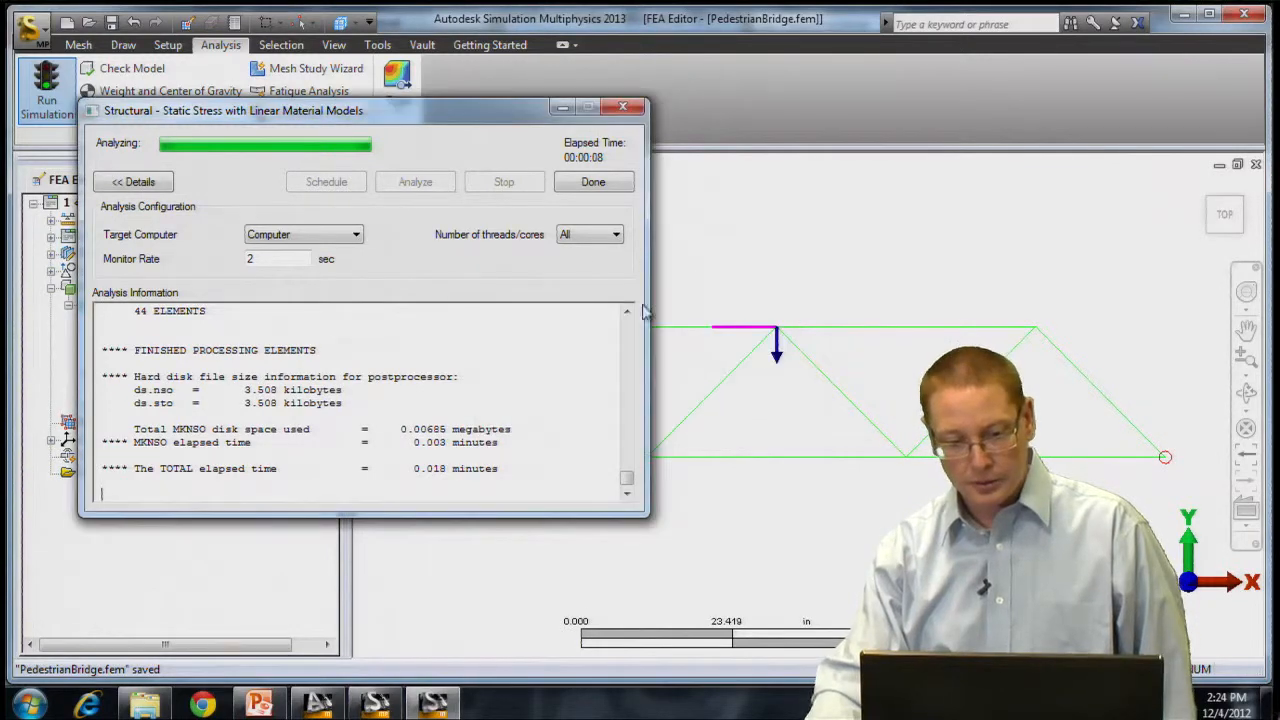
pyautogui.click(592, 184)
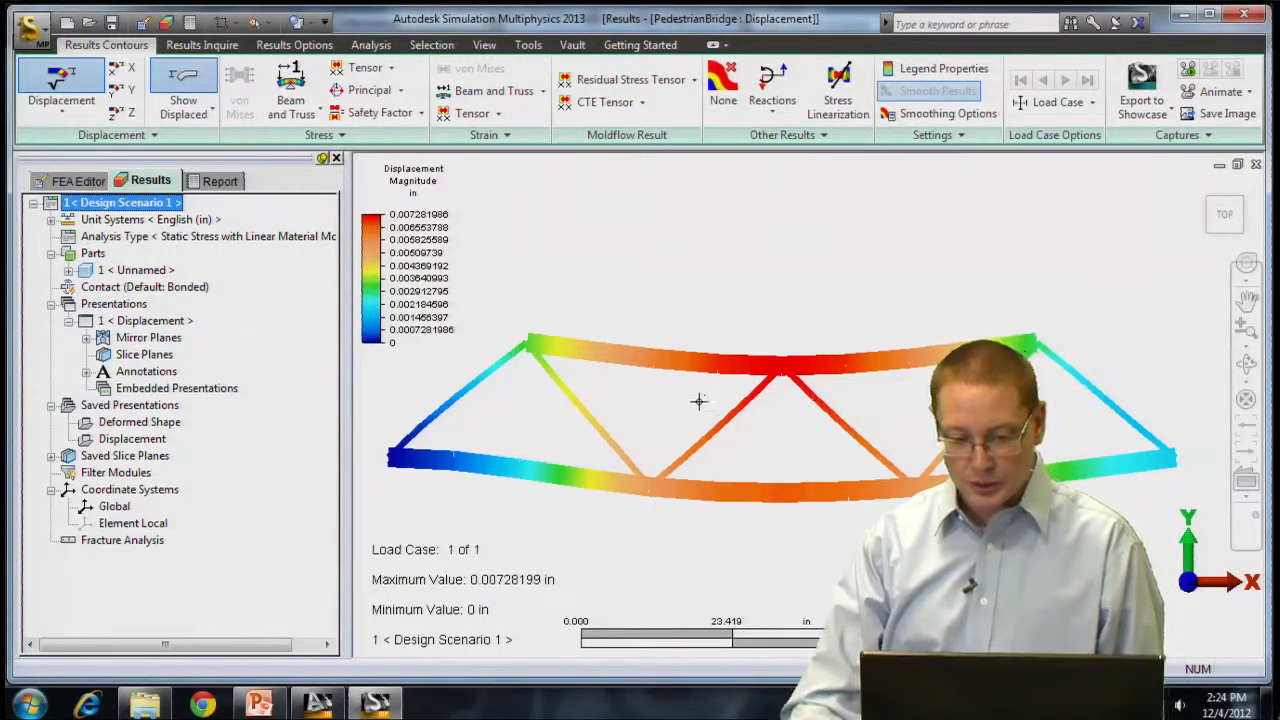
# Display the Axial Stress results for the beam elements and examine the tension and compression members in the top view
pyautogui.moveTo(751, 415); pyautogui.dragTo(606, 460, button='middle')
pyautogui.scroll(10, 955, 418)
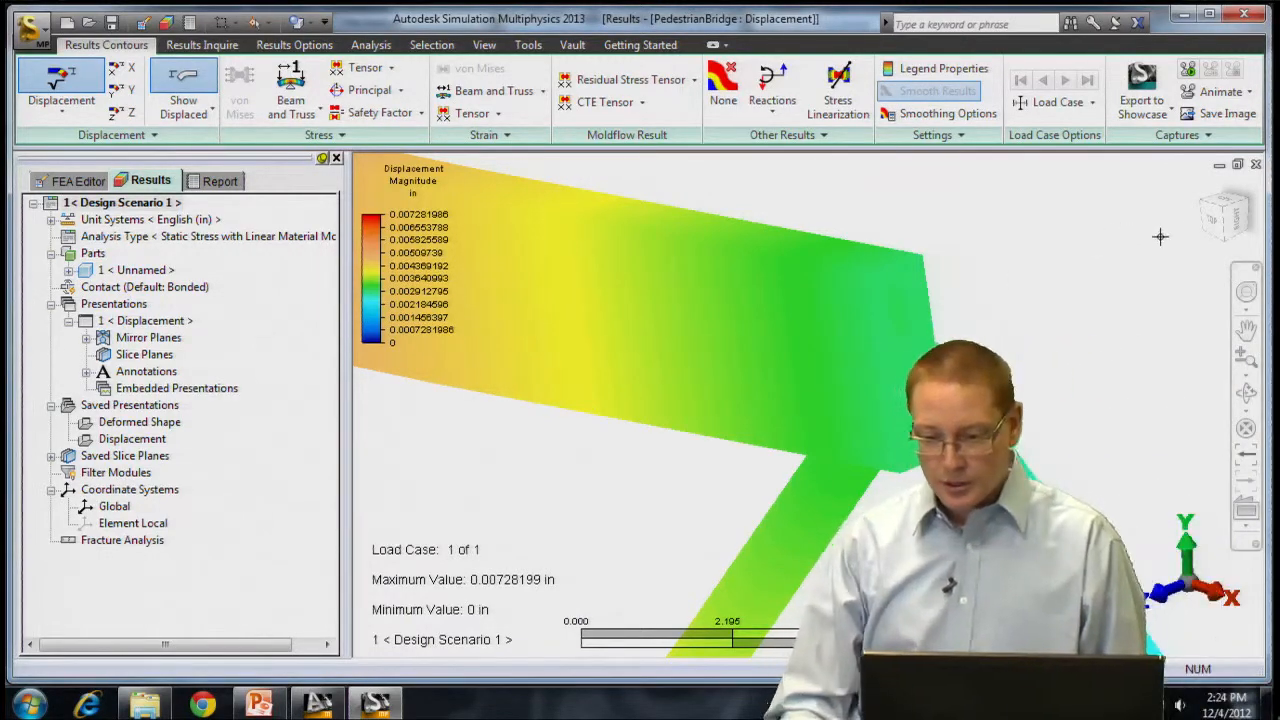
pyautogui.click(1225, 212)
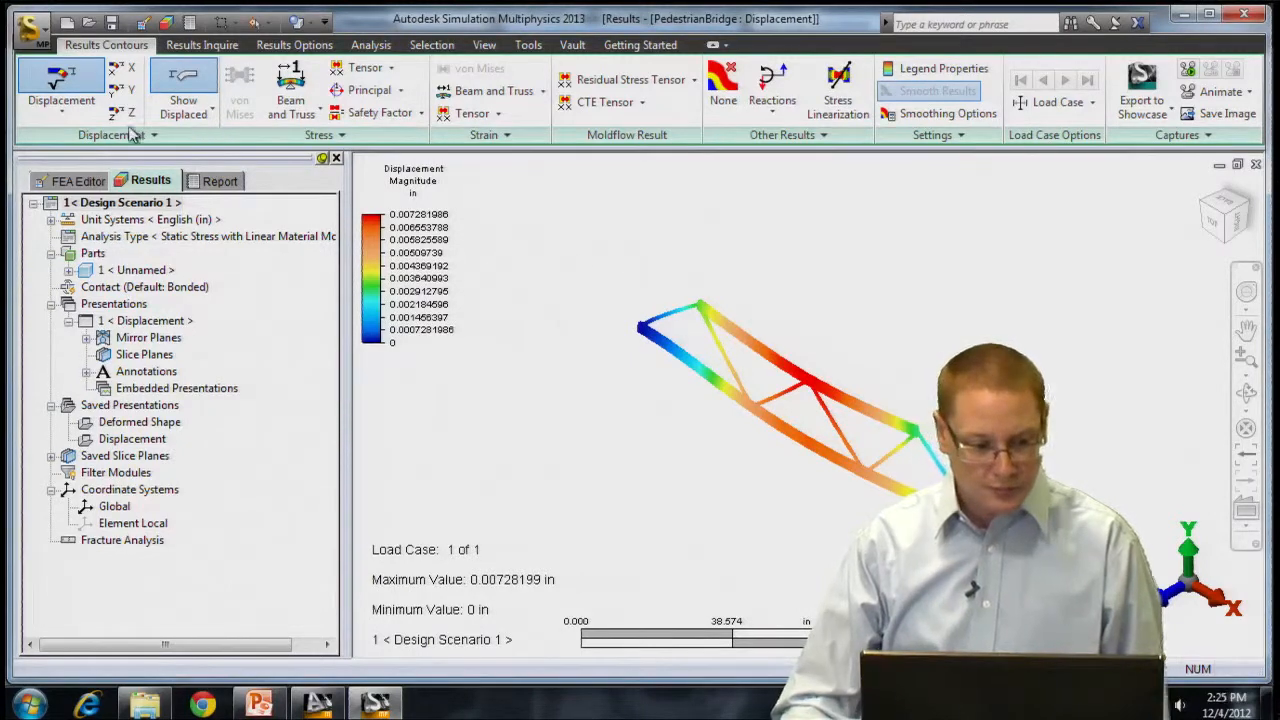
pyautogui.click(288, 116)
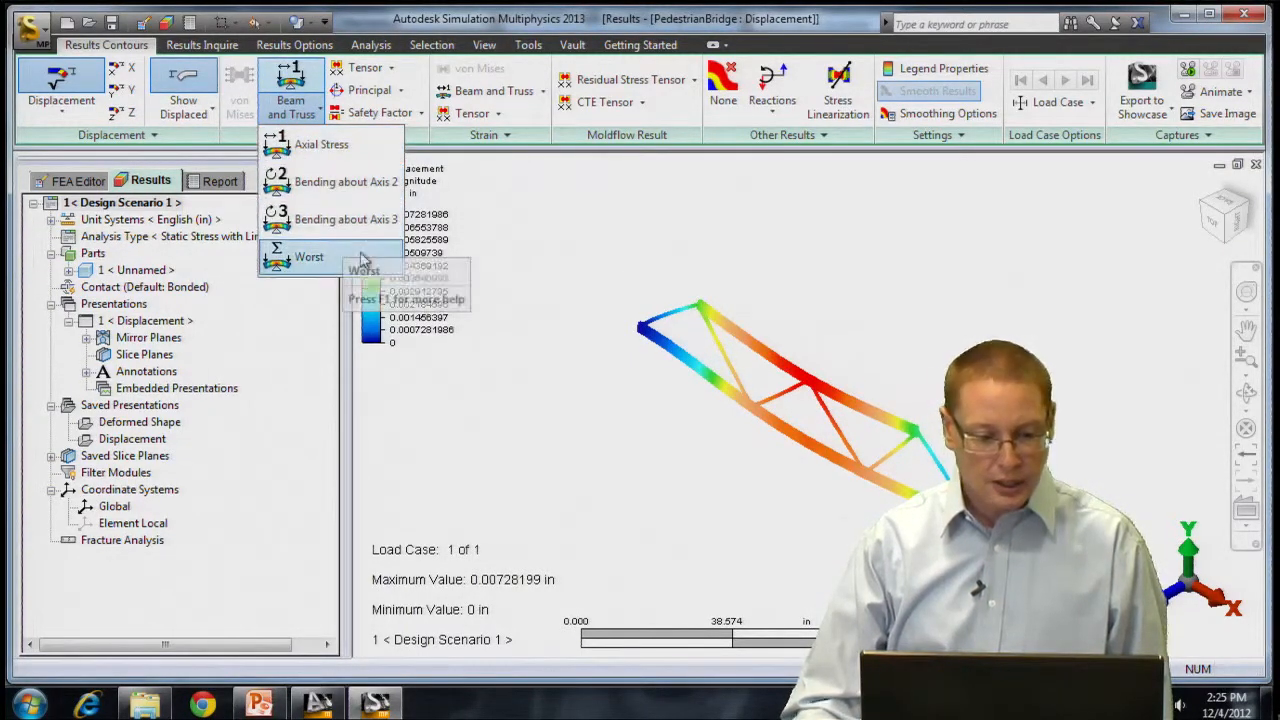
pyautogui.click(345, 147)
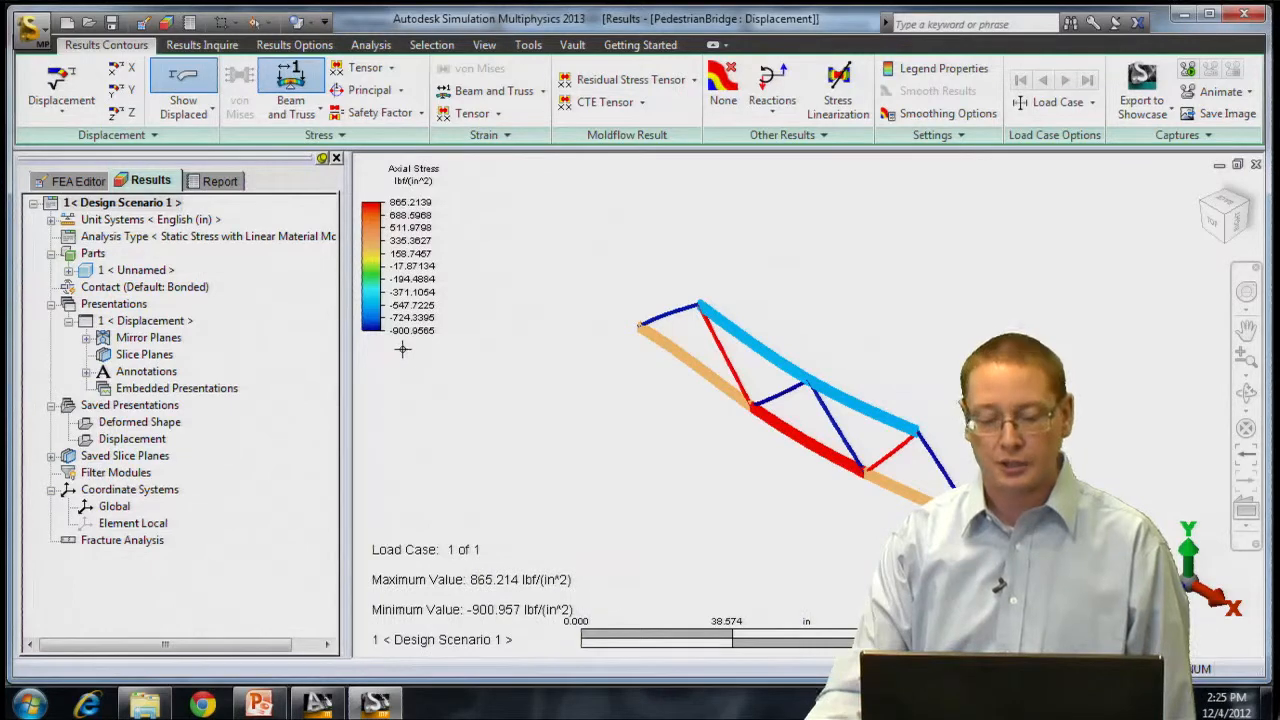
pyautogui.moveTo(818, 453)
pyautogui.mouseDown(button='middle')
pyautogui.moveTo(903, 381)
pyautogui.moveTo(913, 387)
pyautogui.mouseUp(button='middle')
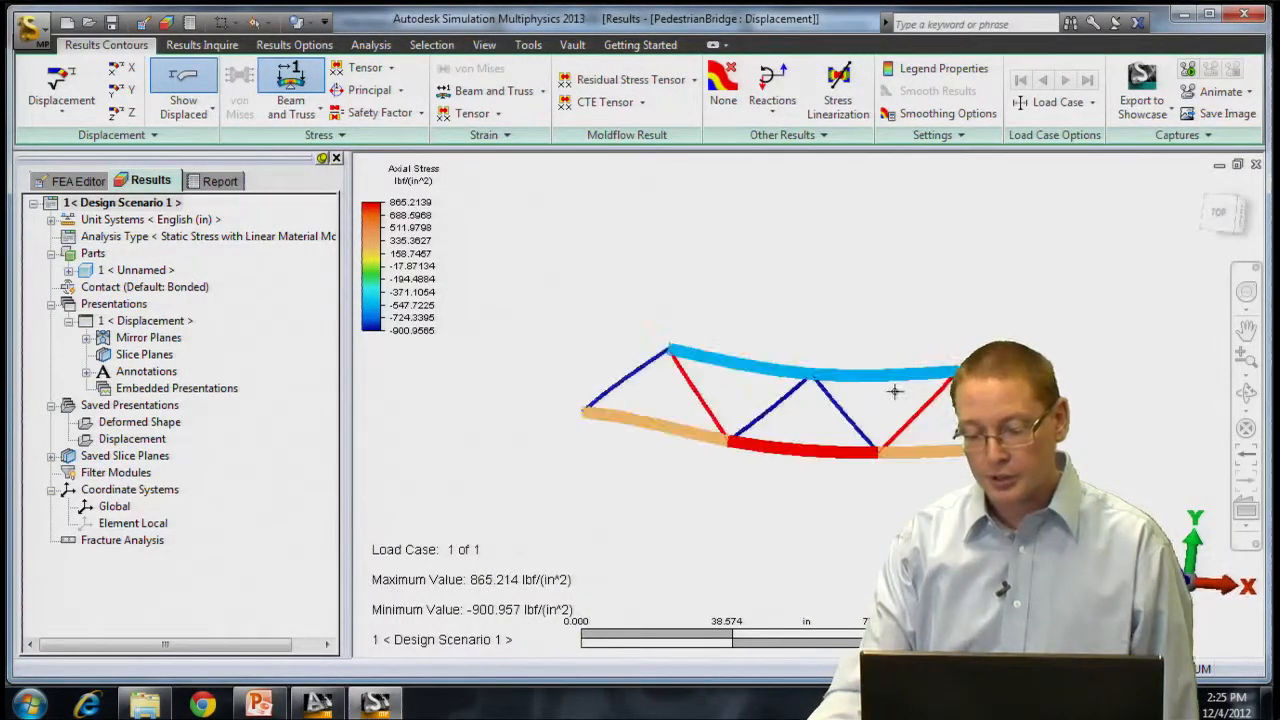
pyautogui.moveTo(539, 454); pyautogui.dragTo(760, 423, button='middle')
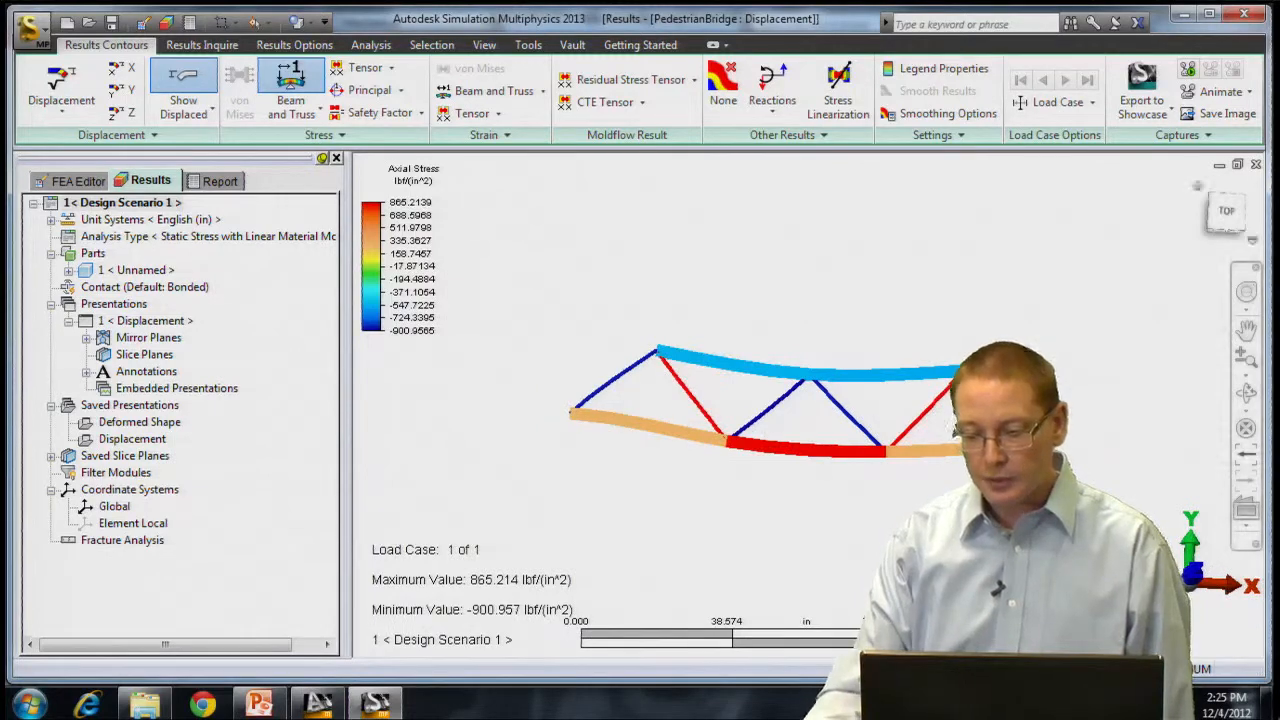
pyautogui.click(1226, 211)
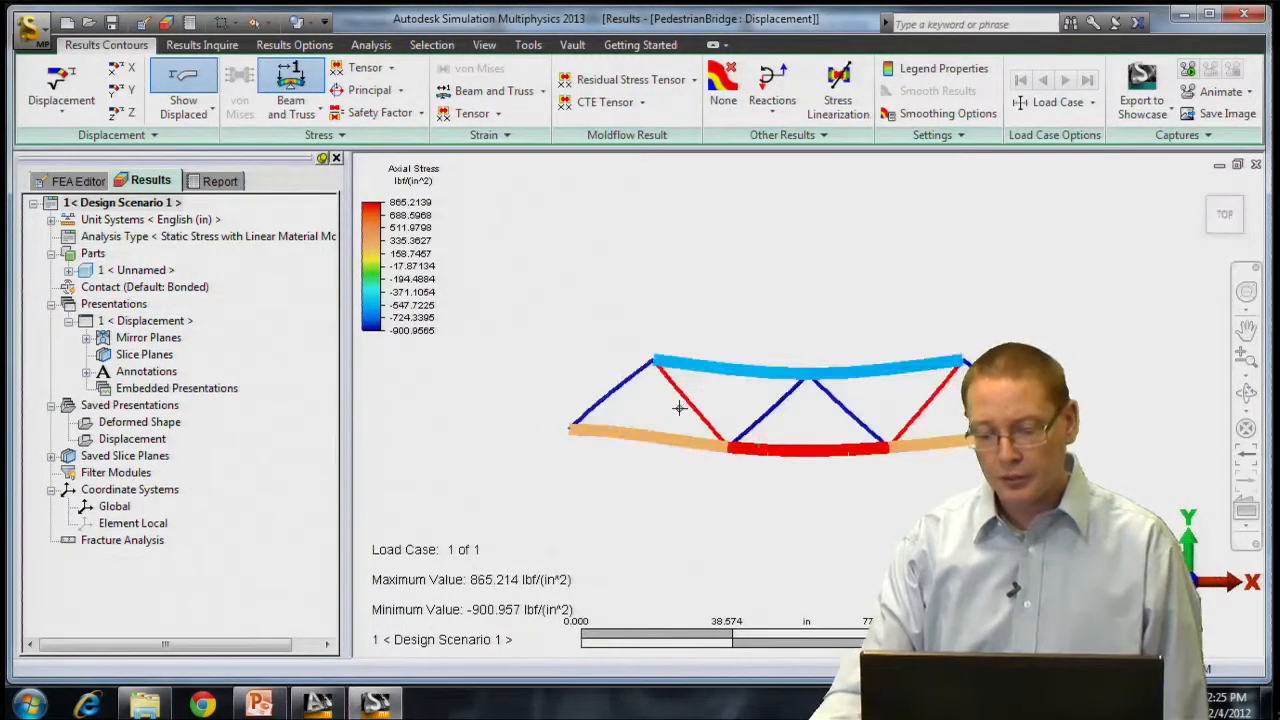
pyautogui.scroll(3, 877, 466)
pyautogui.scroll(1, 830, 335)
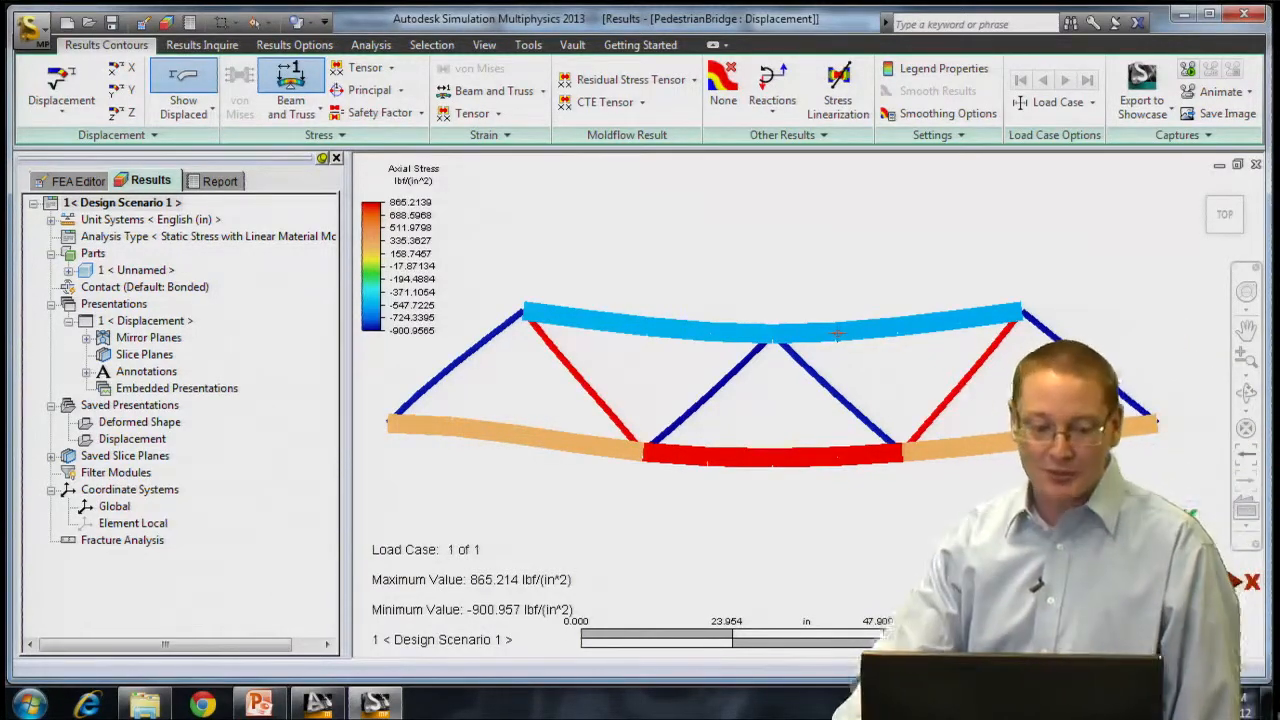
# Switch the contour back to displacement and set the displaced model's scale factor to an absolute value of 1
pyautogui.click(80, 90)
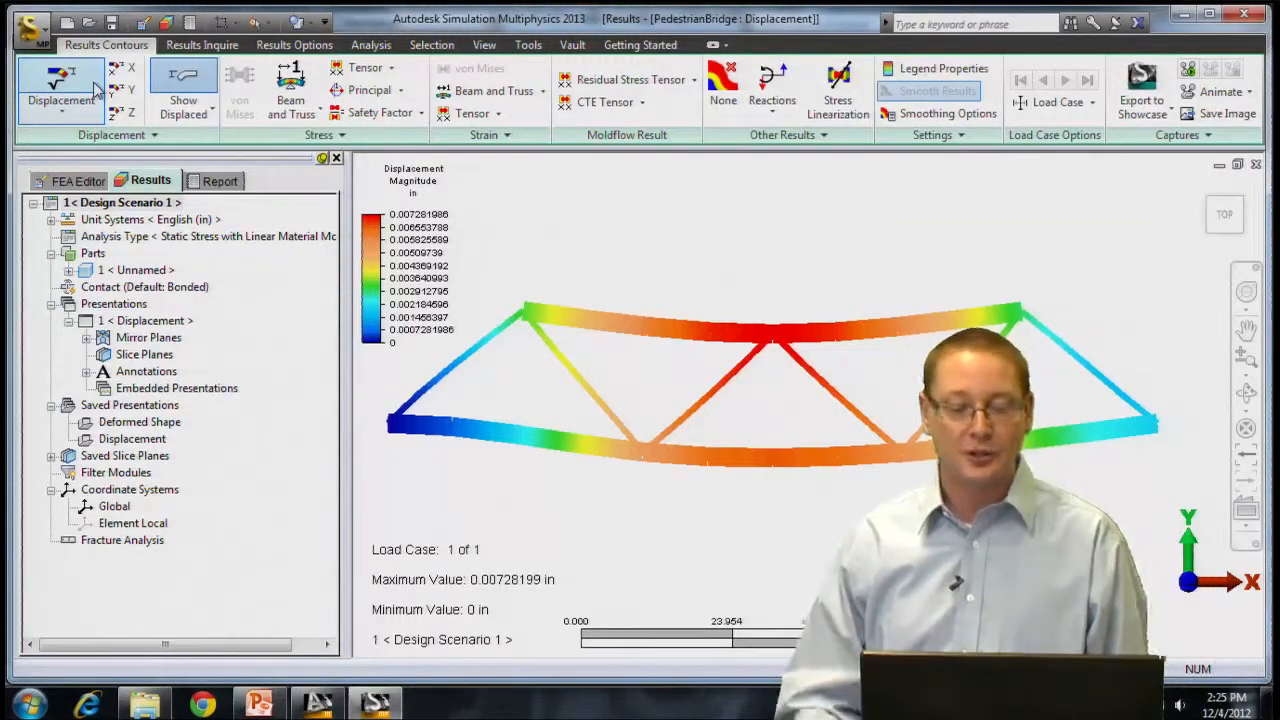
pyautogui.click(202, 116)
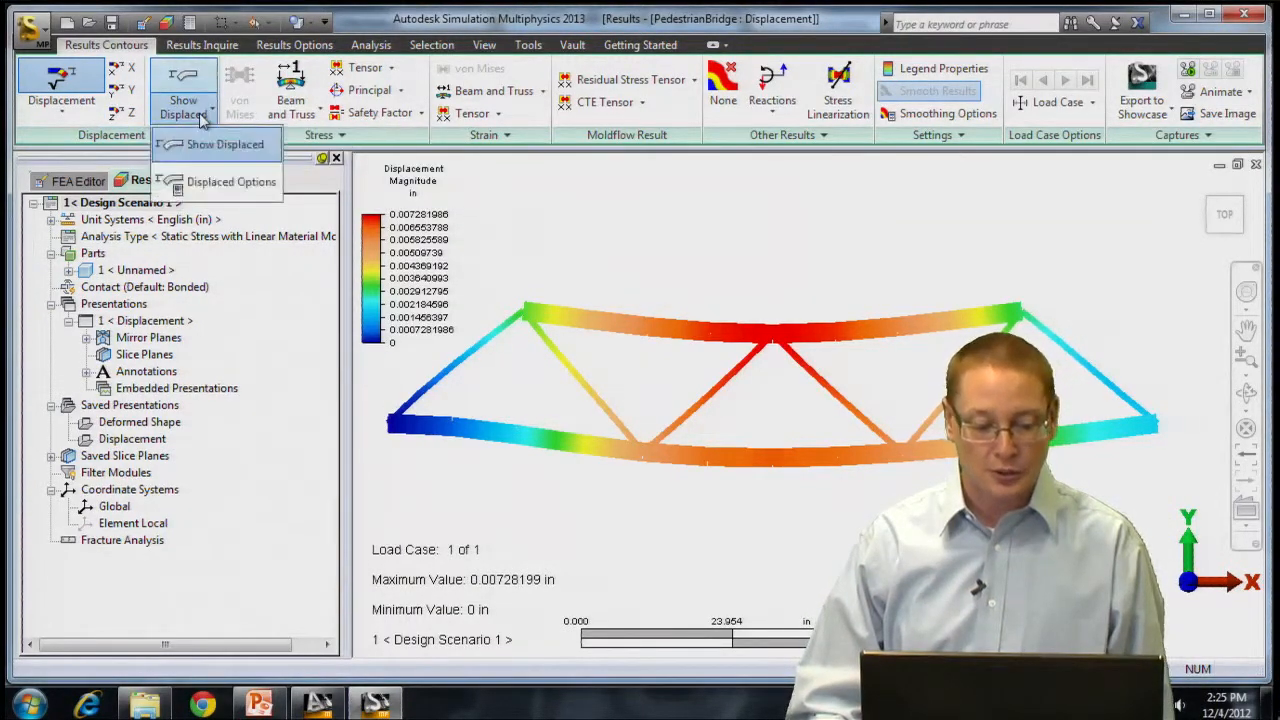
pyautogui.click(226, 184)
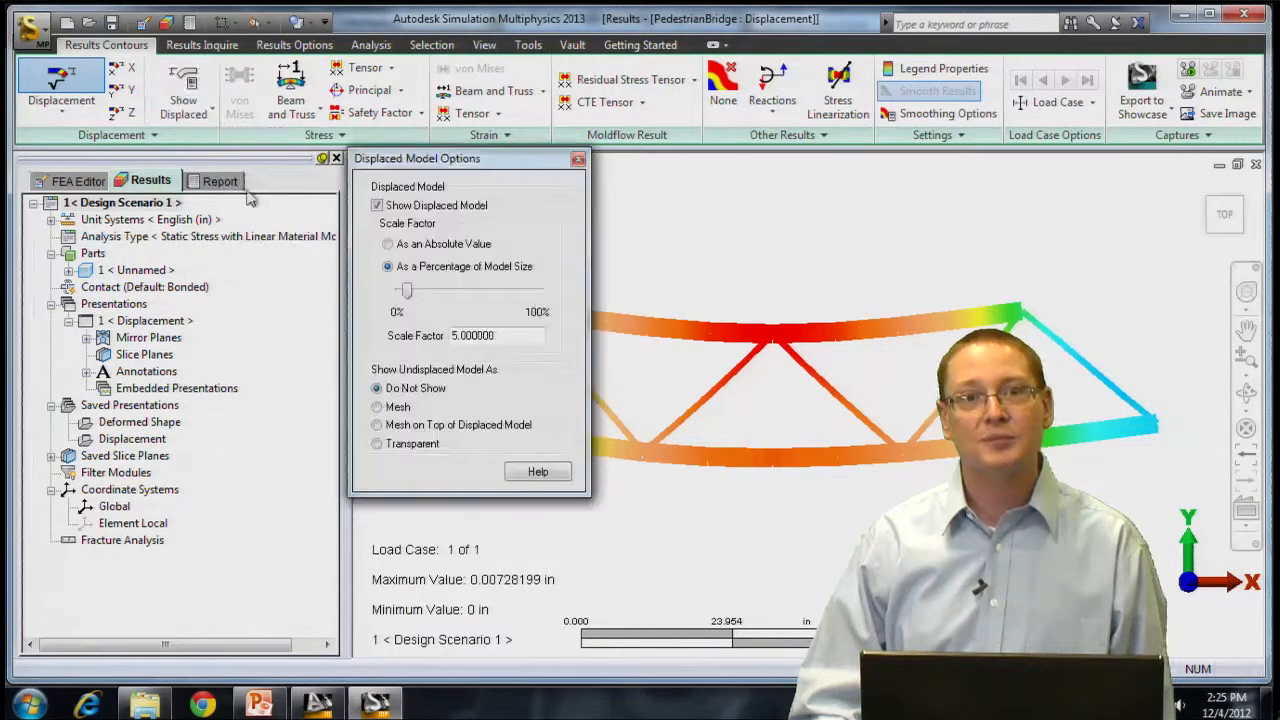
pyautogui.moveTo(440, 167); pyautogui.dragTo(702, 197)
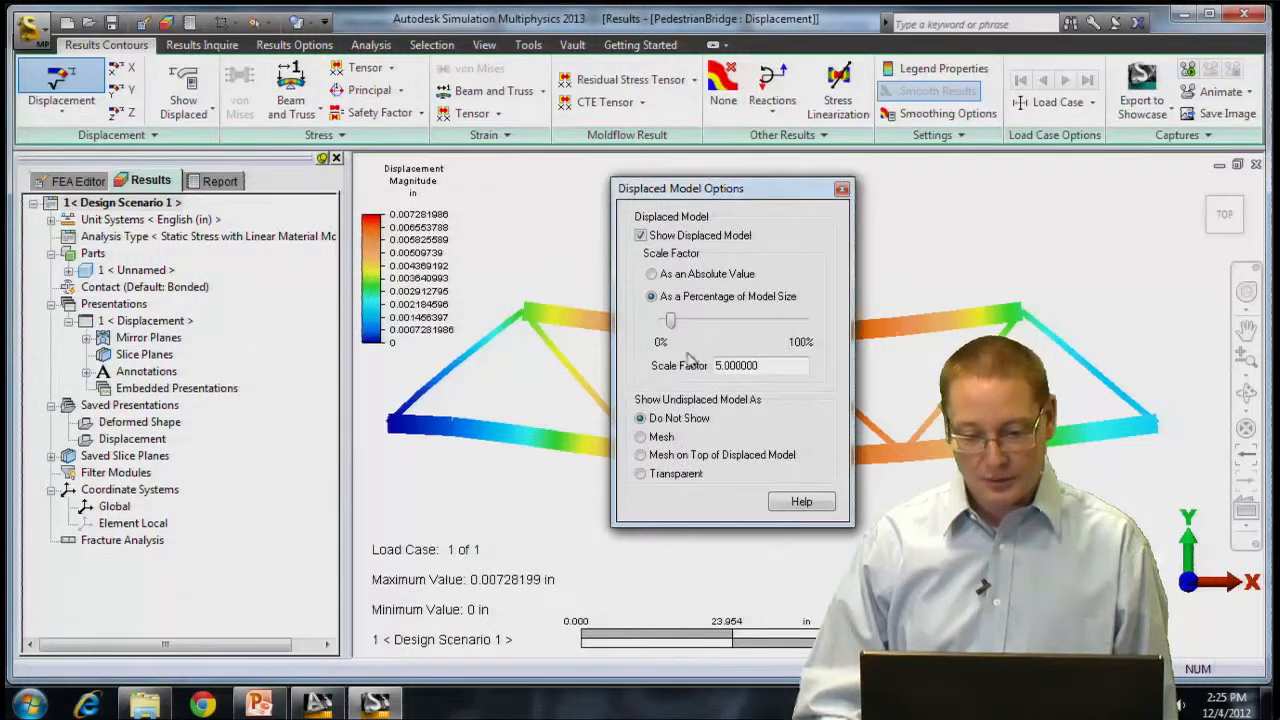
pyautogui.click(652, 275)
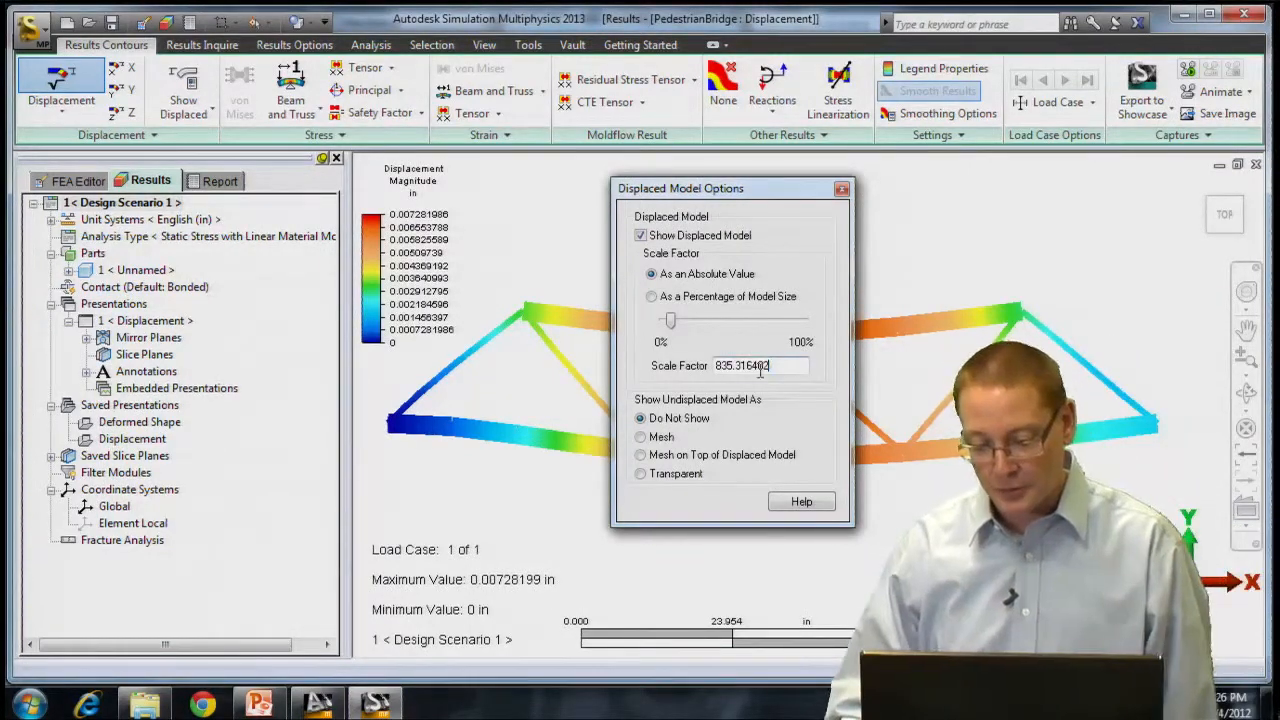
pyautogui.moveTo(760, 368); pyautogui.dragTo(617, 365)
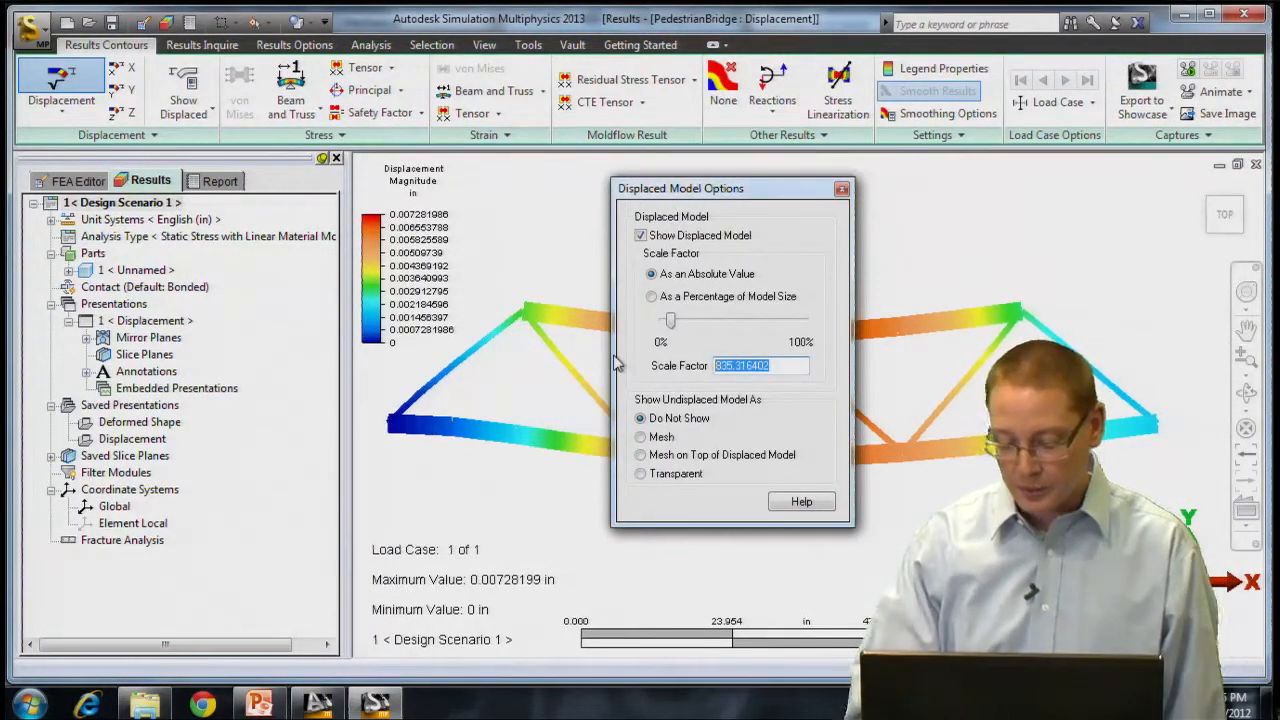
pyautogui.write('1')
pyautogui.press('Return')
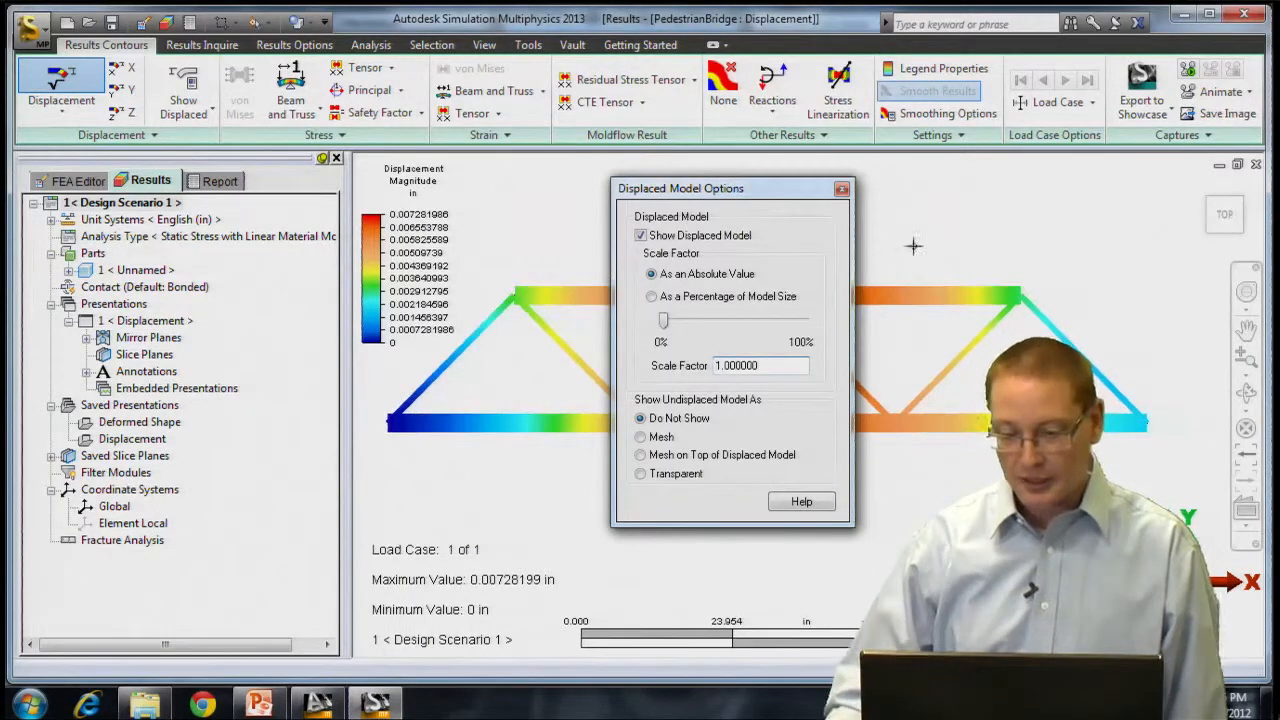
# Set the displaced model's absolute scale factor to 1000 and close its options
pyautogui.moveTo(760, 200); pyautogui.dragTo(993, 205)
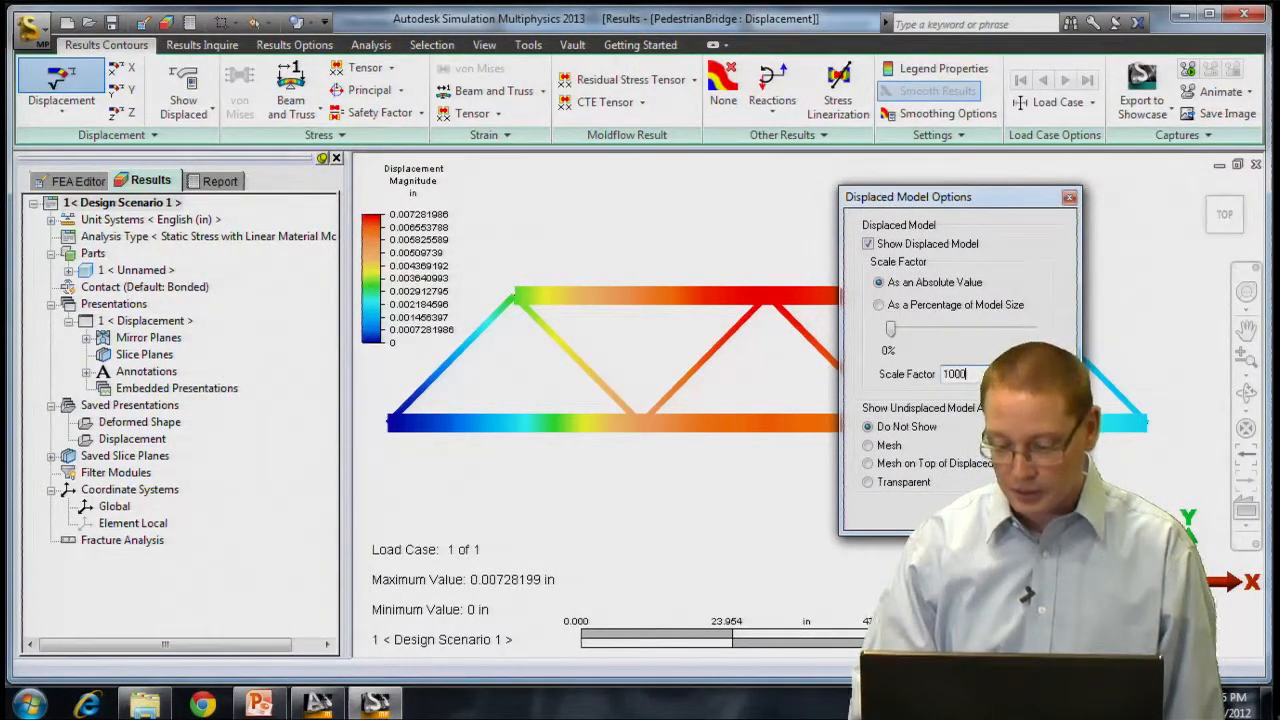
pyautogui.press('Return')
pyautogui.moveTo(1016, 200); pyautogui.dragTo(751, 204)
pyautogui.click(803, 201)
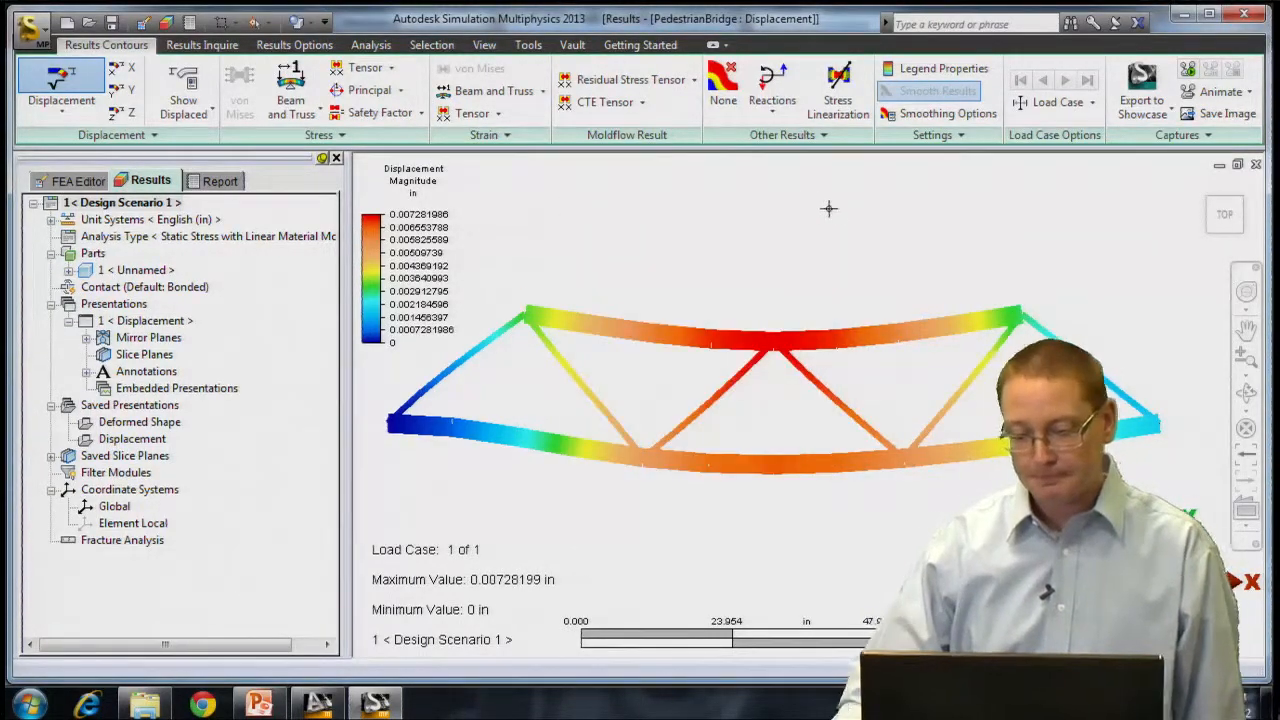